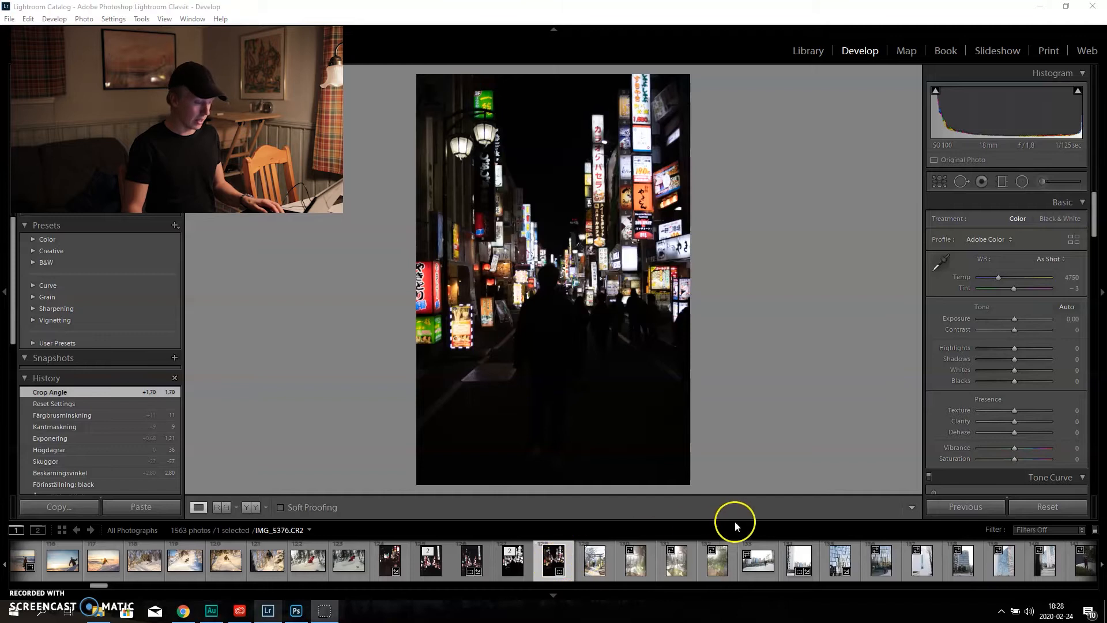
Paste the copied develop settings onto the night street photo IMG_5376.CR2.
click(552, 569)
right_click(552, 569)
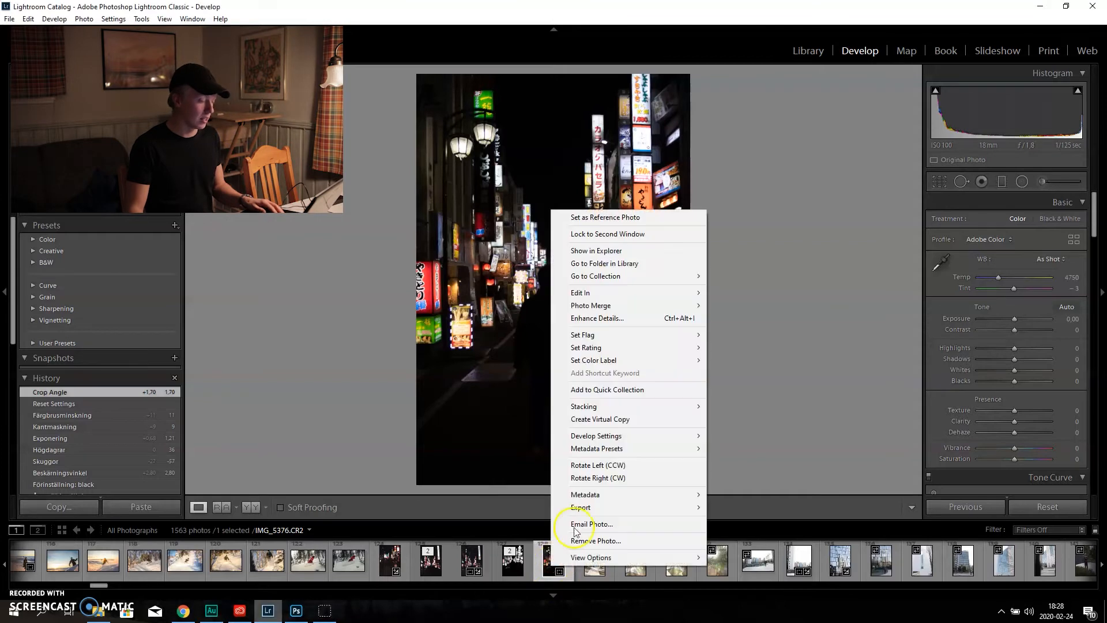
mouse_move(631, 437)
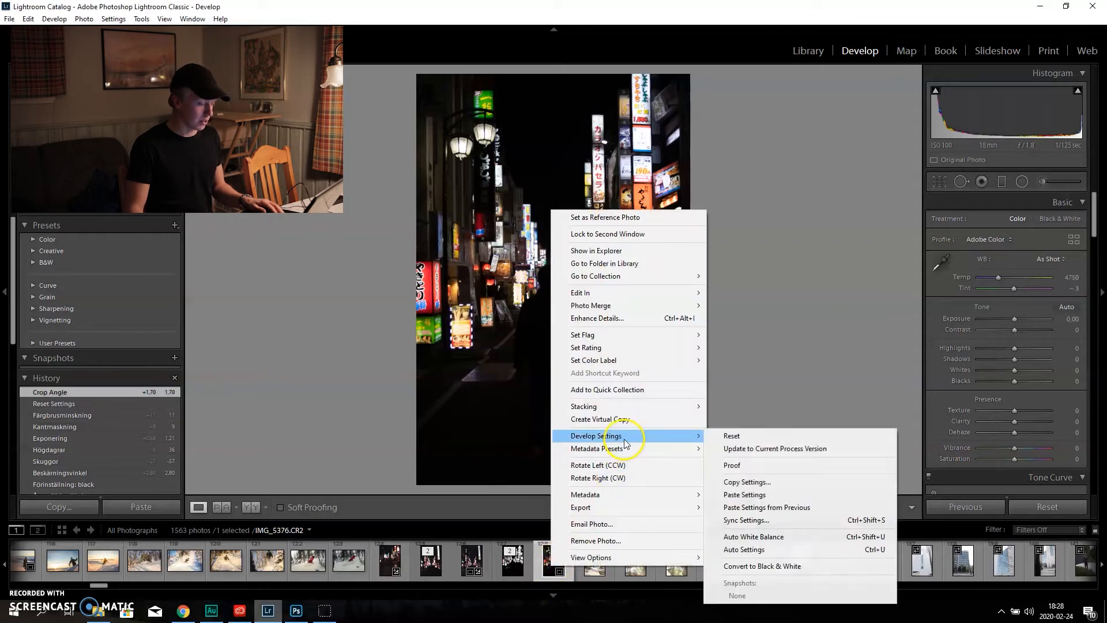
click(757, 500)
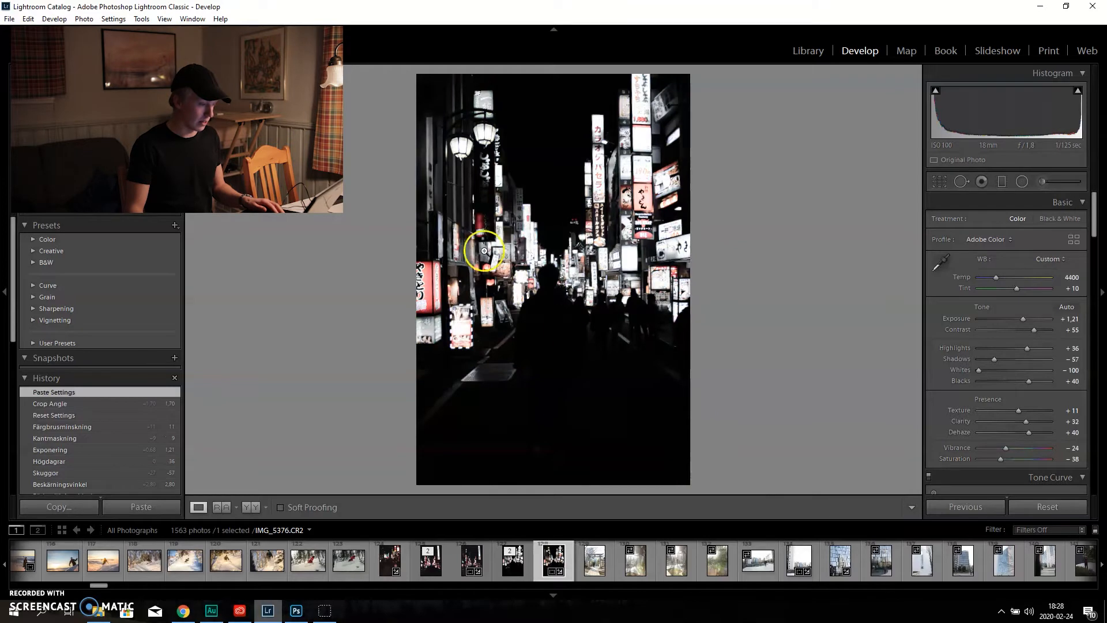
Review the pasted Basic, Tone Curve and colour (hue, saturation, luminance) settings of the street photo.
click(1101, 225)
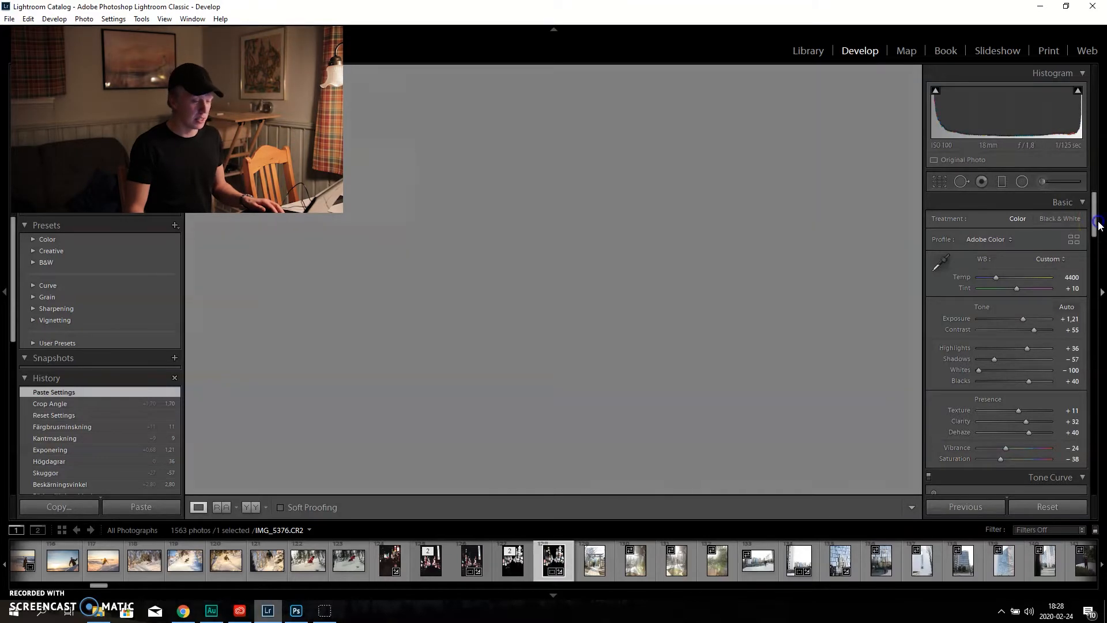
click(1098, 225)
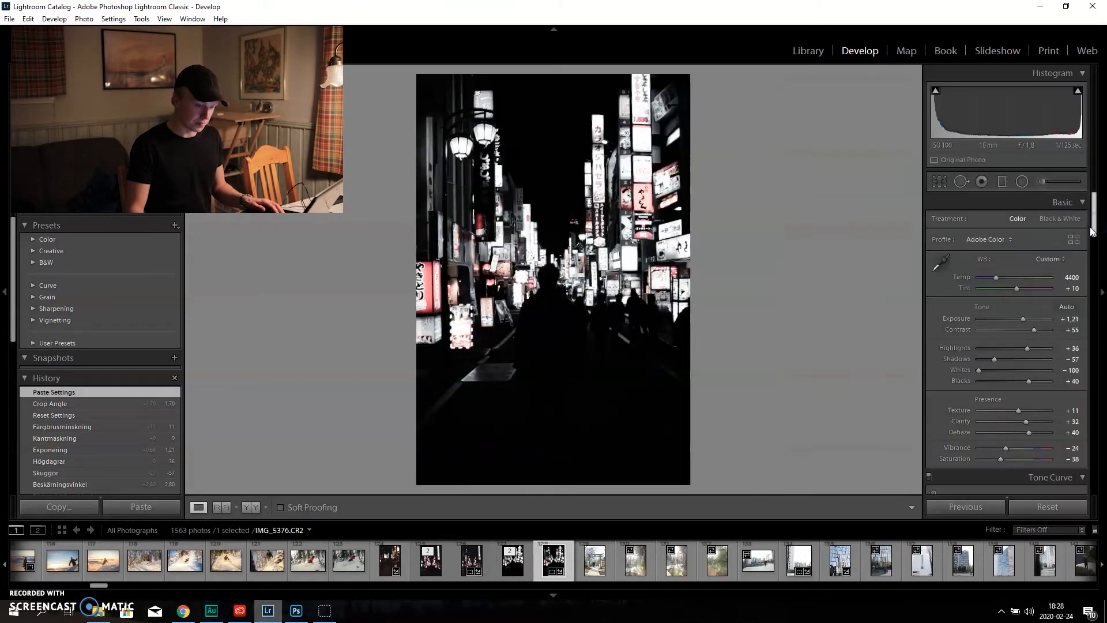
scroll(1090, 220, down, 2)
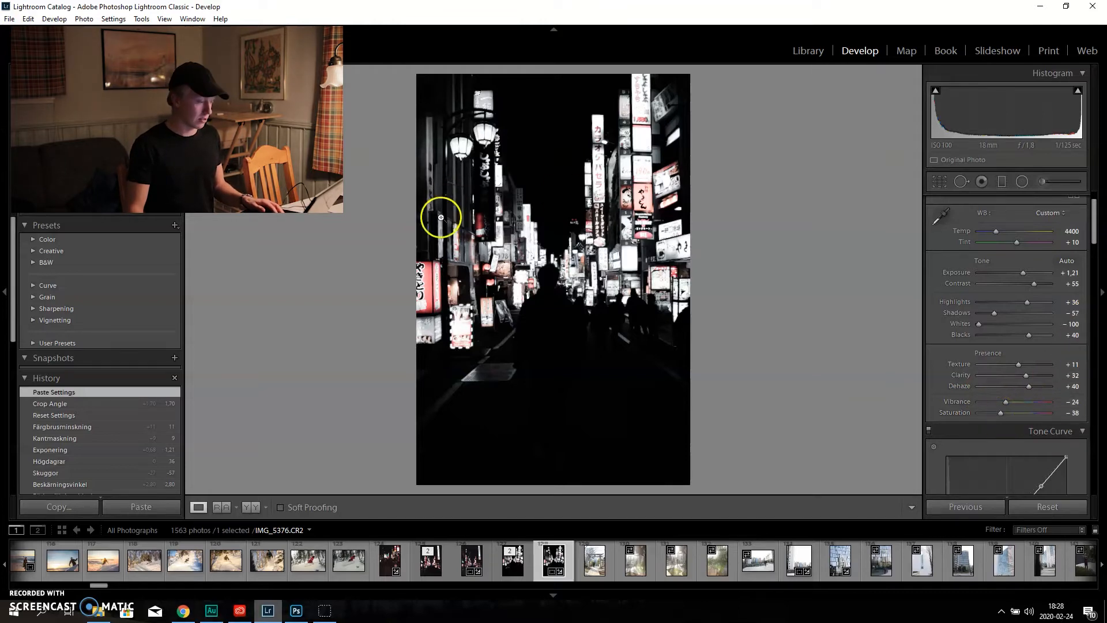
scroll(1087, 222, down, 1)
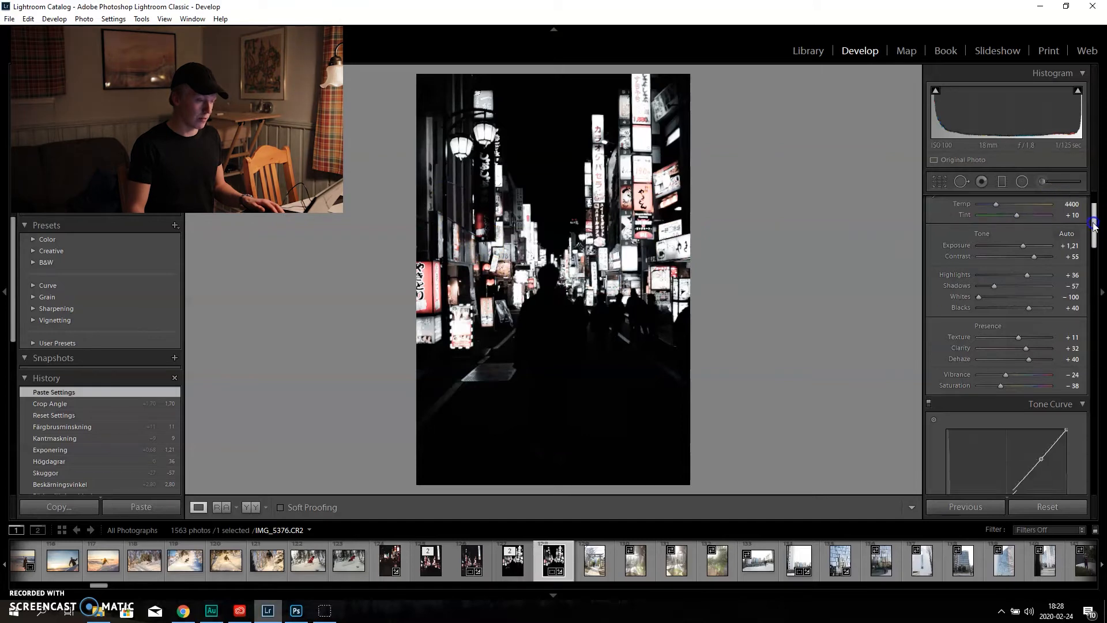
scroll(1086, 222, up, 2)
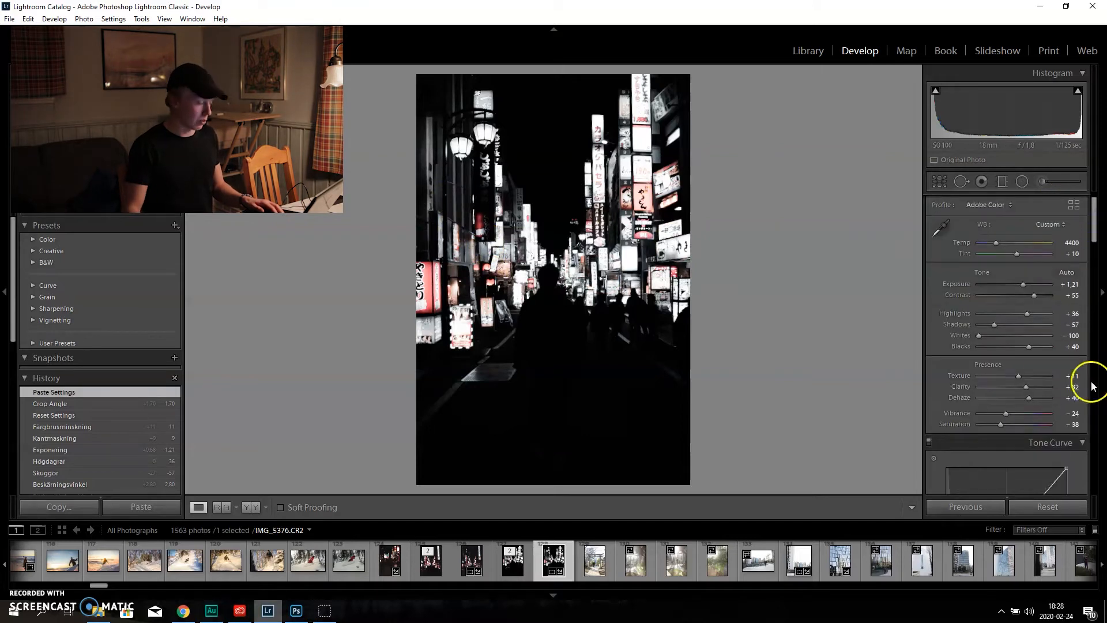
scroll(959, 390, down, 3)
scroll(1032, 294, down, 5)
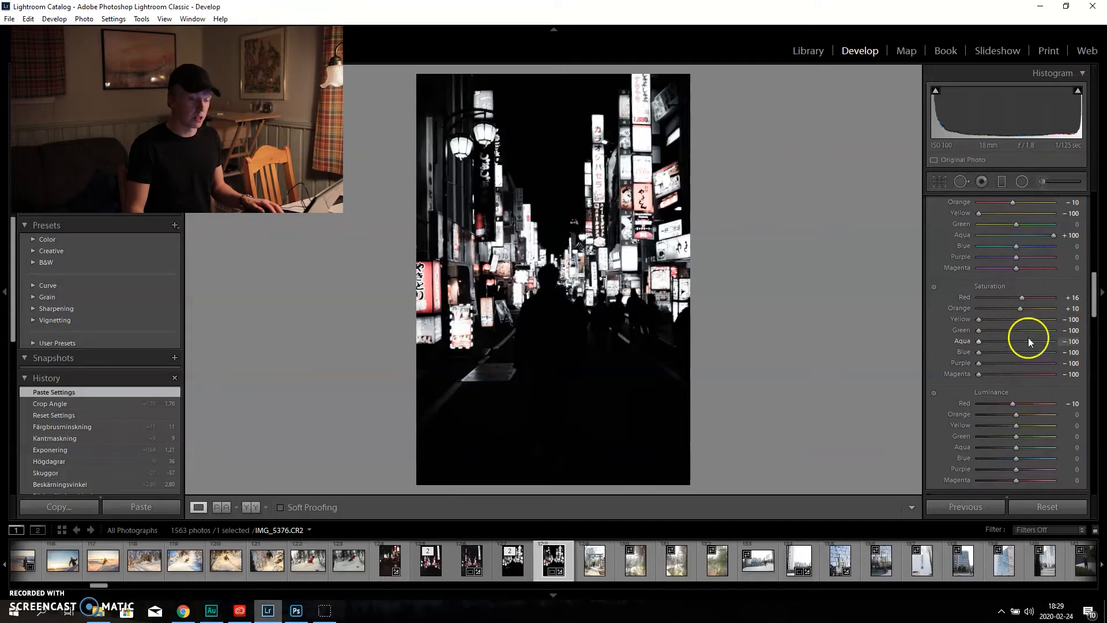
drag(1093, 305, 1094, 314)
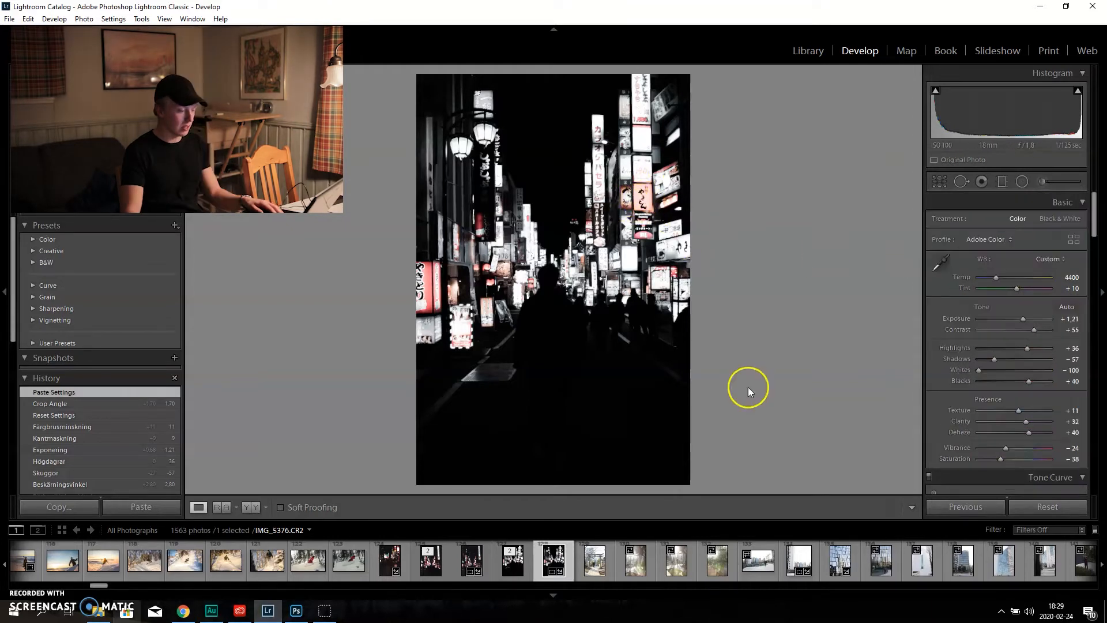
Open the edited street photo in Adobe Photoshop 2020.
right_click(554, 564)
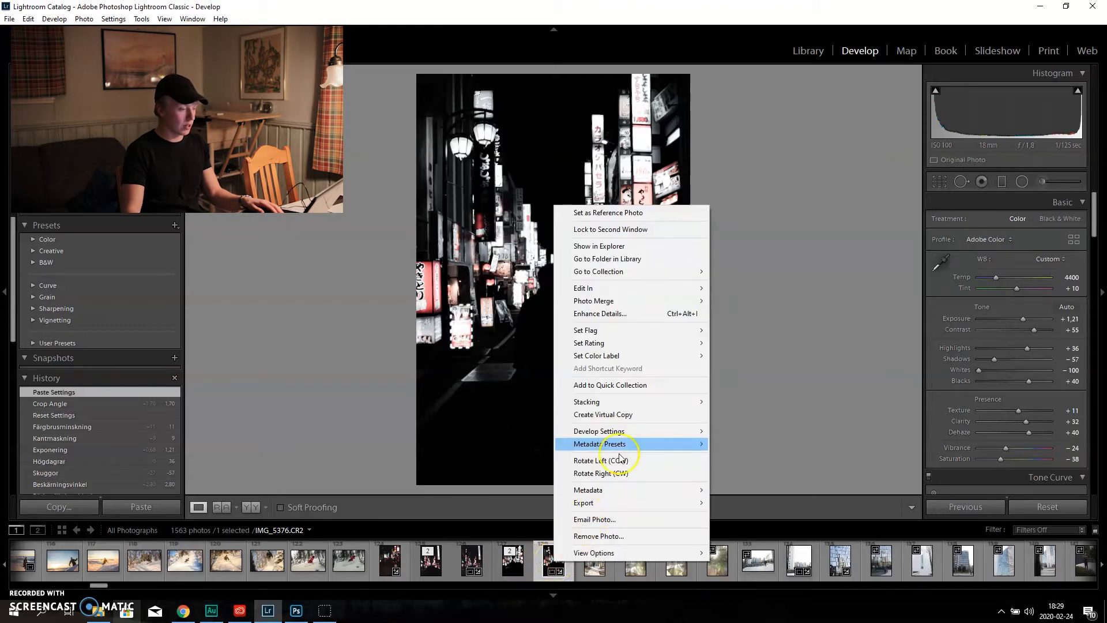
mouse_move(617, 291)
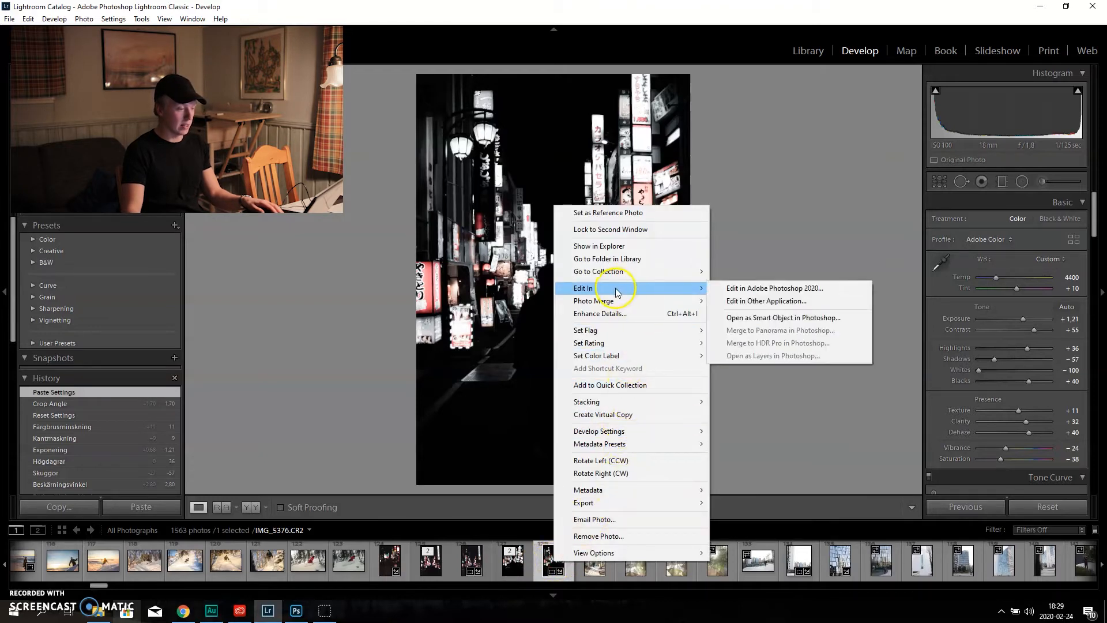
click(755, 289)
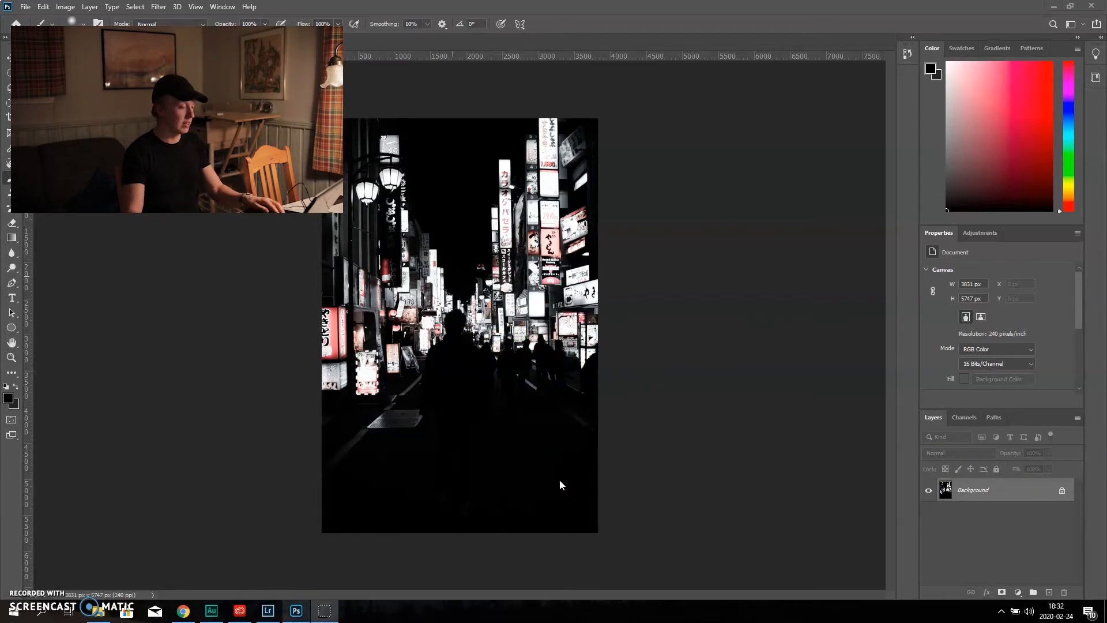
Unlock the Background layer and duplicate it.
click(1062, 493)
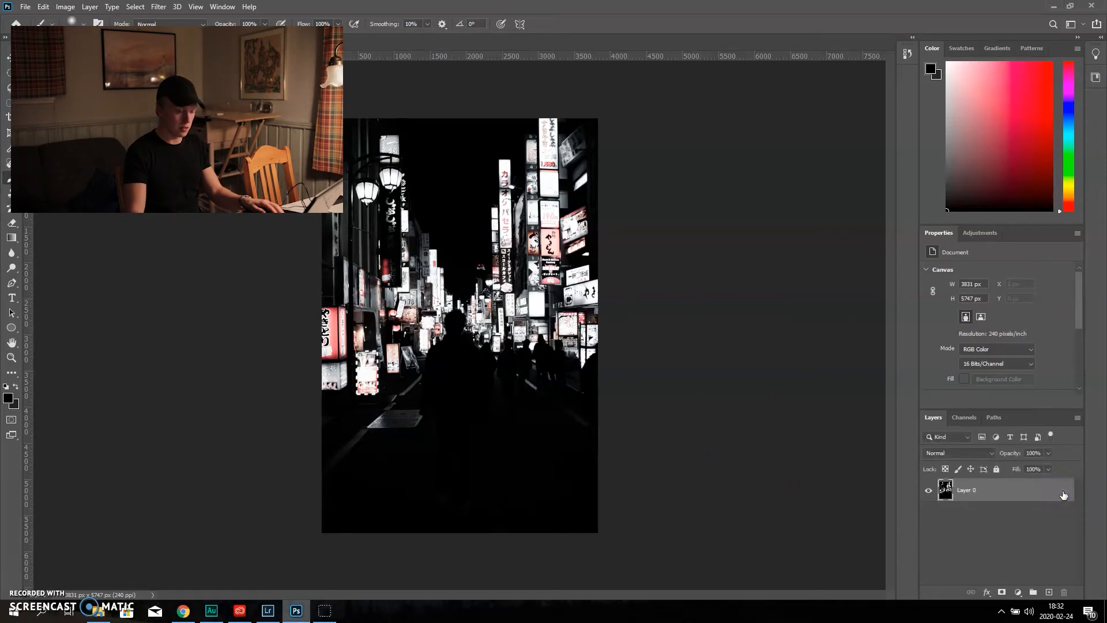
click(988, 489)
click(993, 506)
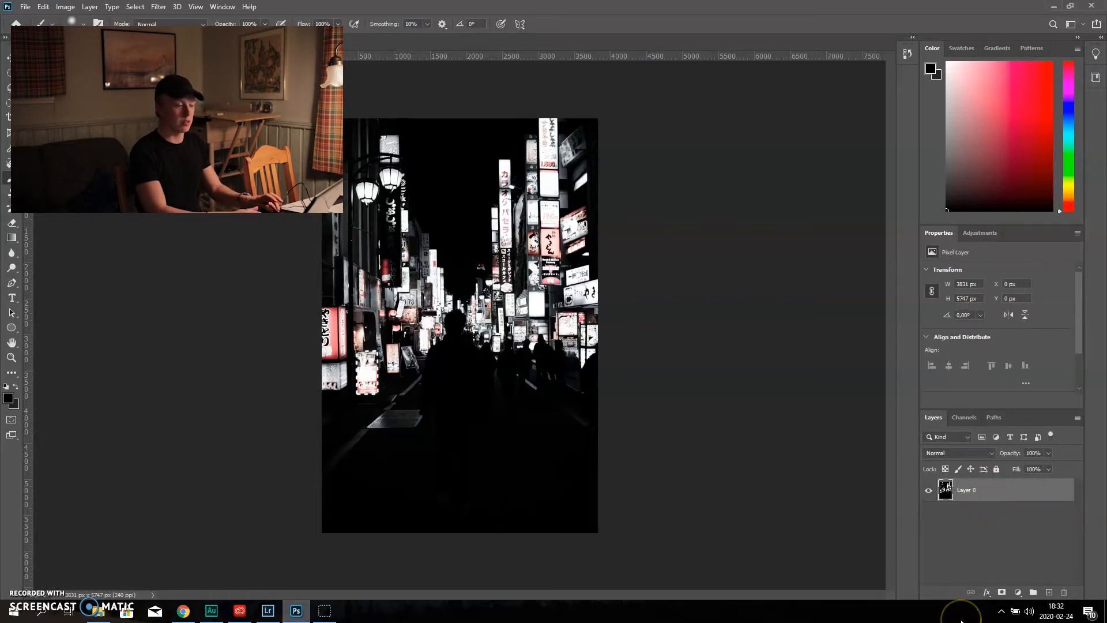
key(ctrl+j)
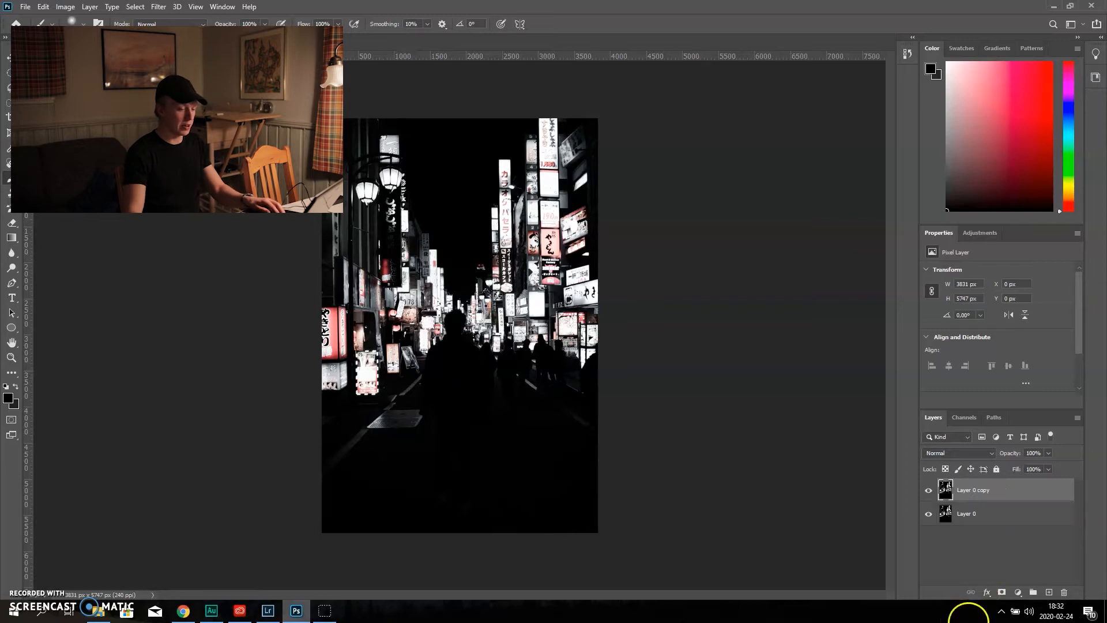
right_click(1015, 495)
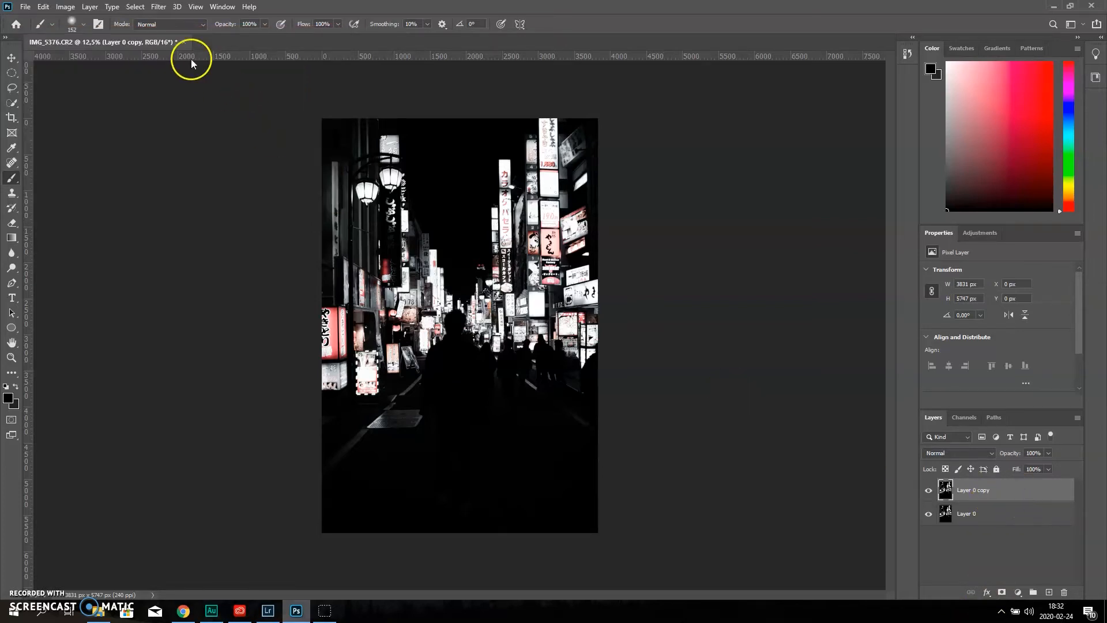
Apply a Gaussian Blur to the duplicated layer, strong enough to turn the neon signs soft and unreadable.
click(158, 7)
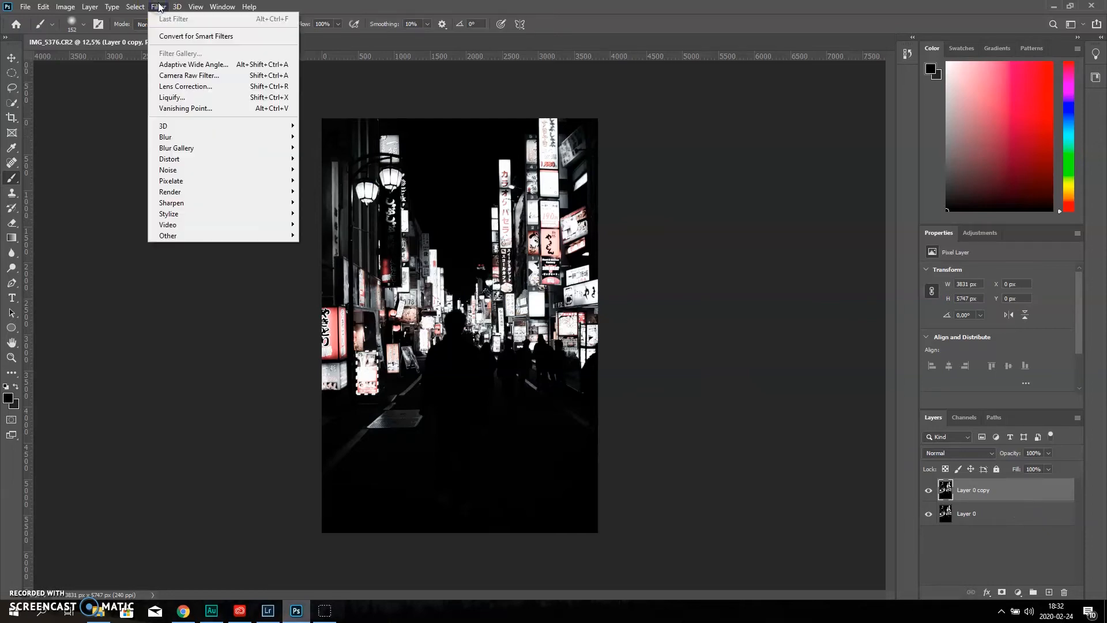
mouse_move(231, 138)
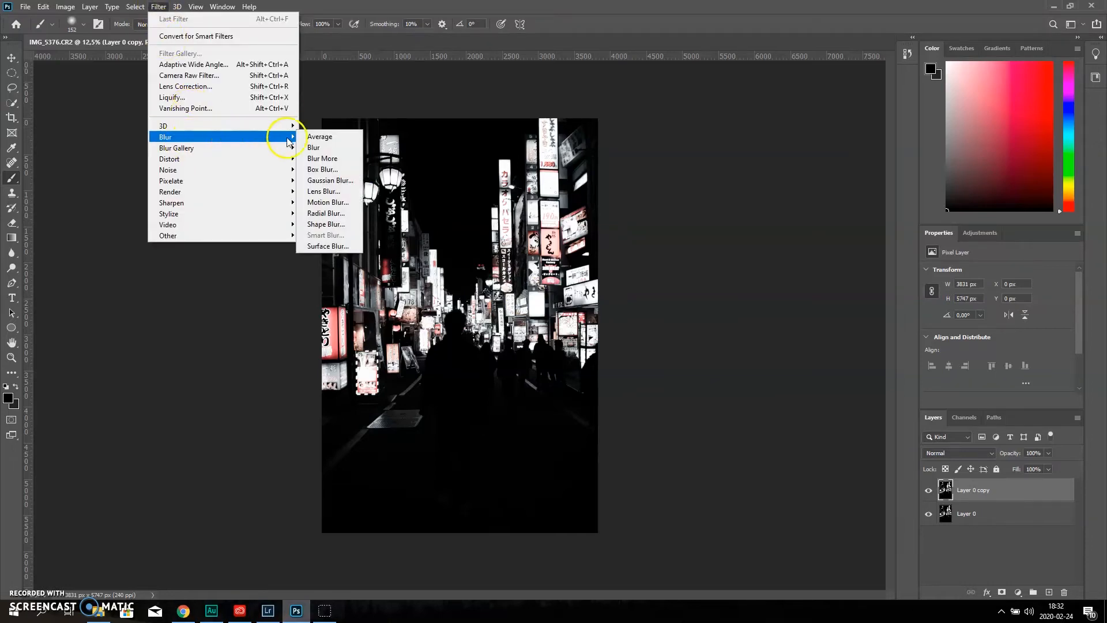
click(331, 180)
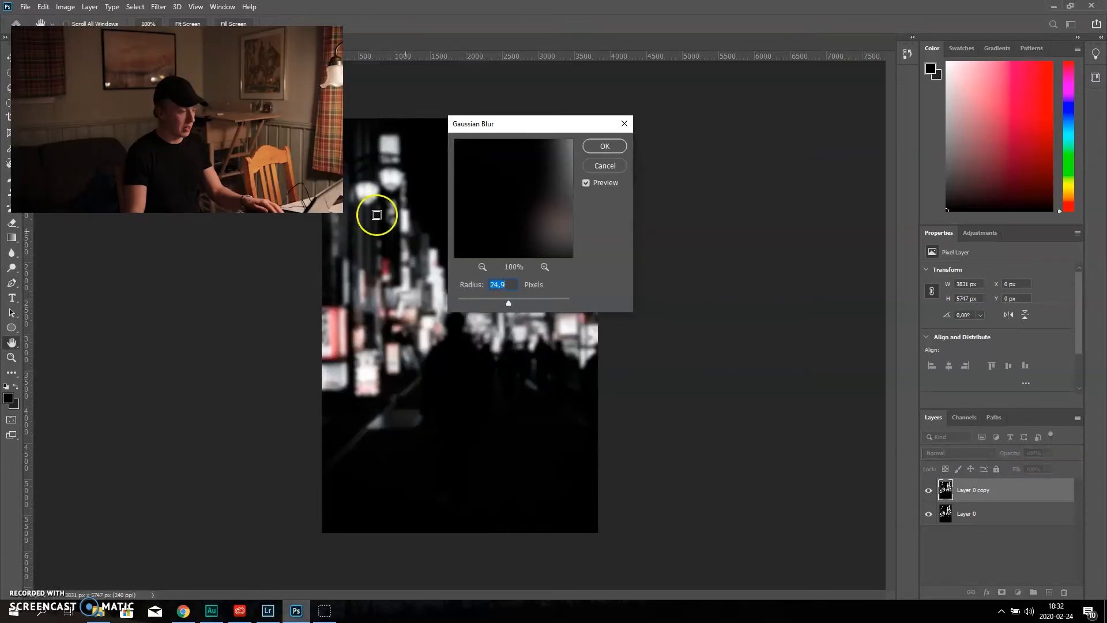
mouse_move(508, 303)
mouse_down()
mouse_move(501, 308)
mouse_move(514, 310)
mouse_move(501, 314)
mouse_up()
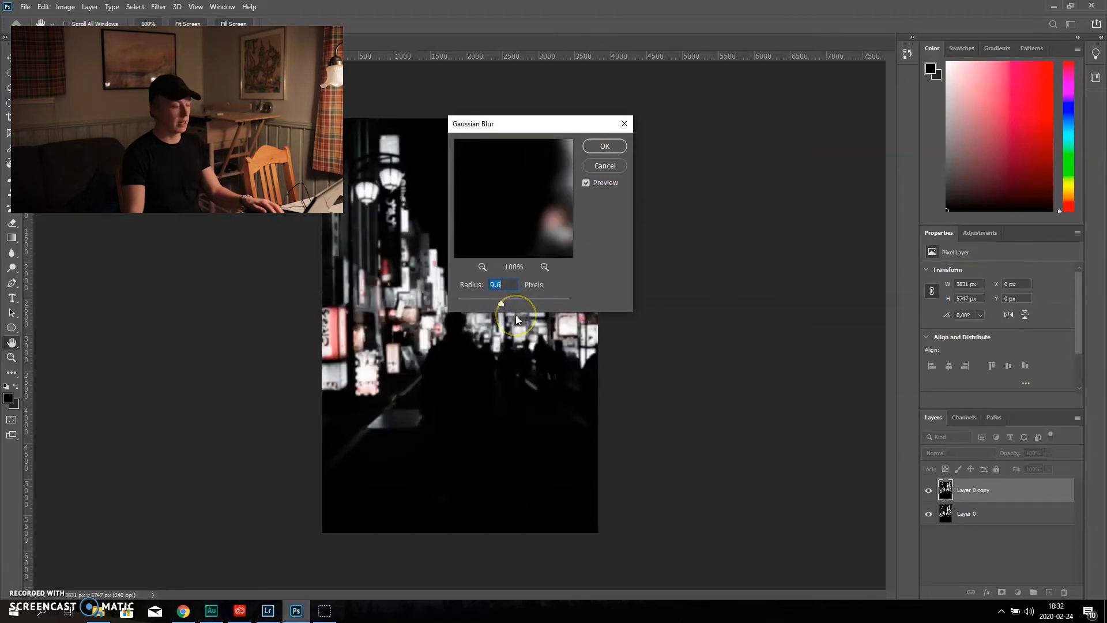
drag(499, 302, 508, 304)
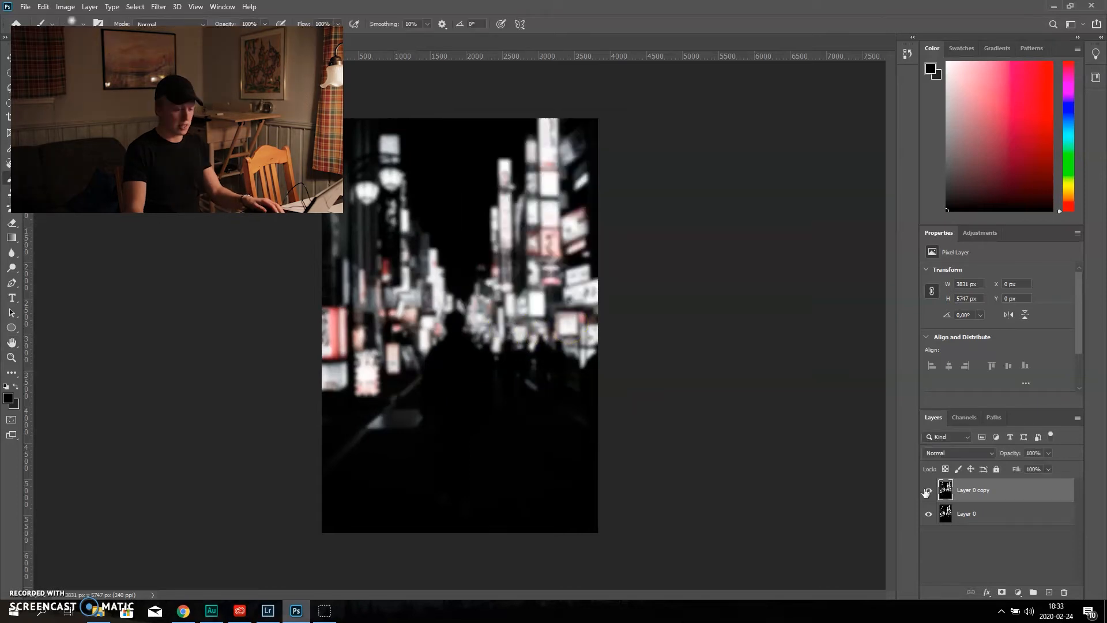
Add a Curves adjustment layer above the blurred copy and raise the highlights part of the curve.
click(996, 492)
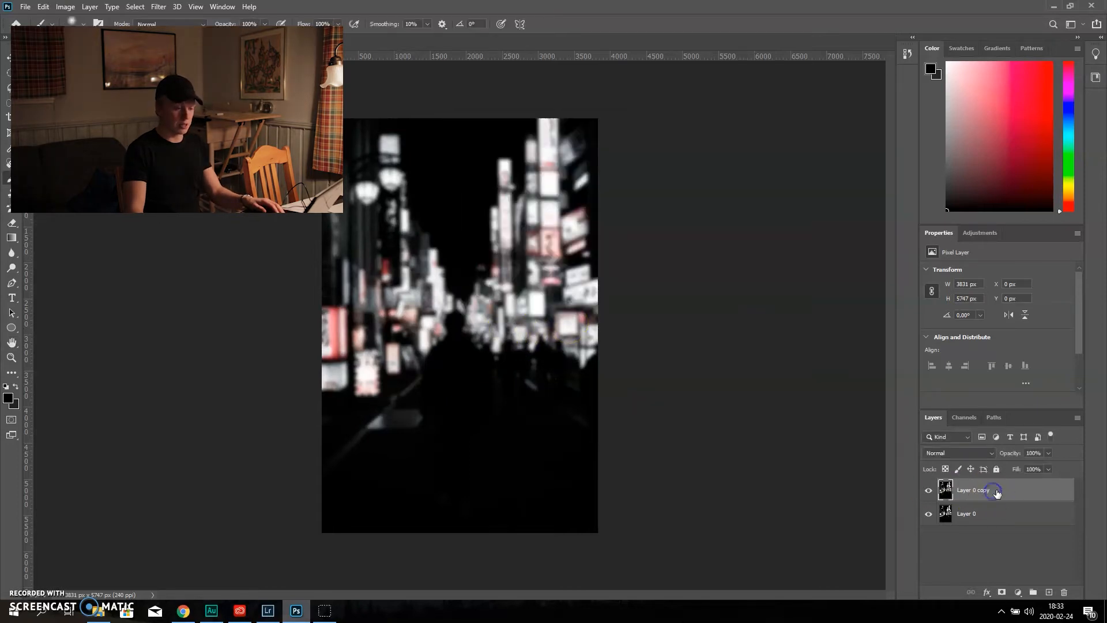
click(983, 236)
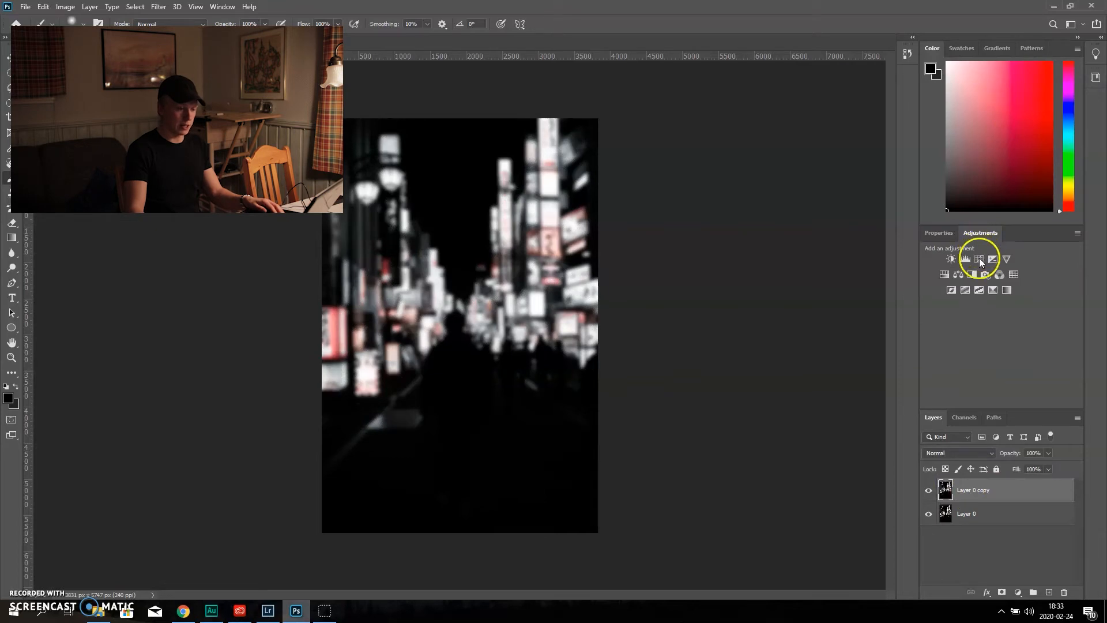
click(978, 260)
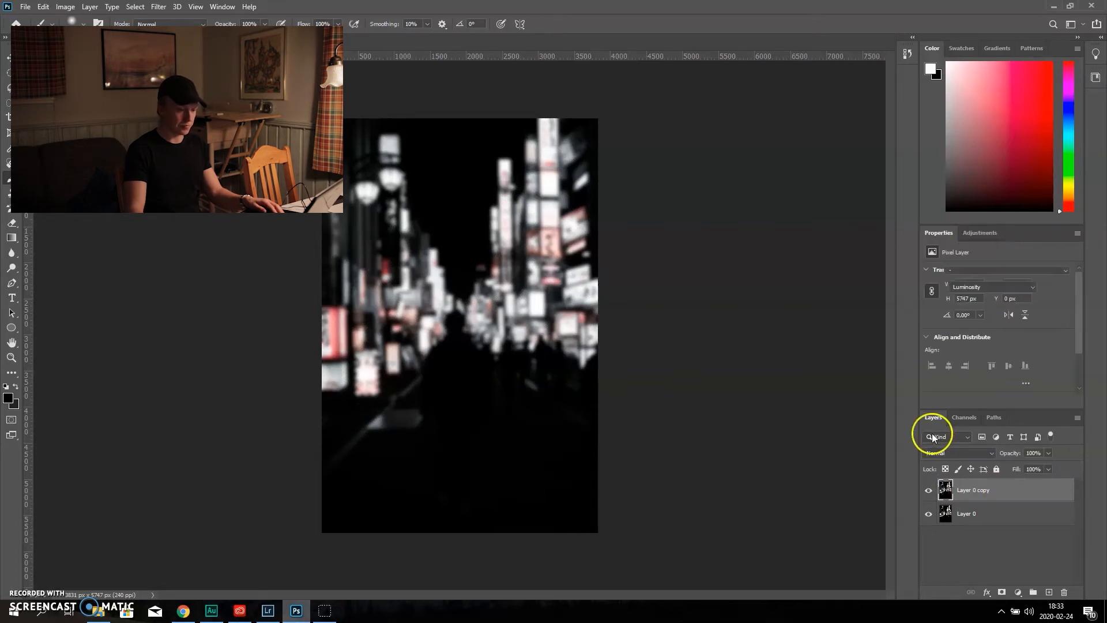
scroll(1080, 309, down, 2)
drag(1032, 301, 1039, 281)
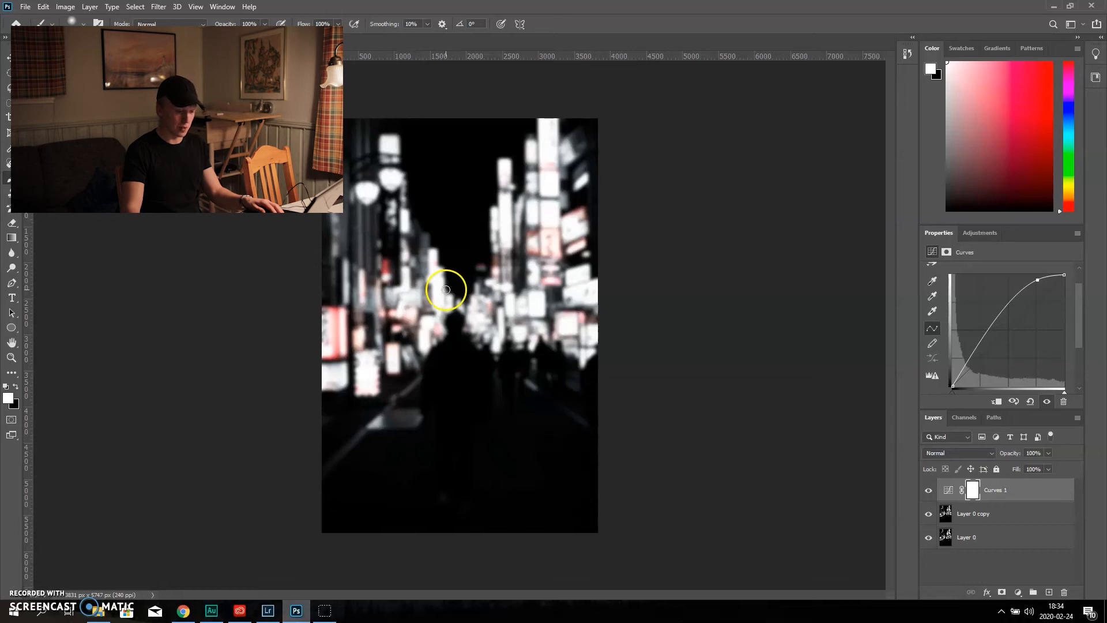
Add a shadow point to the curve at input 58, output 58, and clip the adjustment to the blurred copy.
click(975, 353)
drag(977, 358, 979, 359)
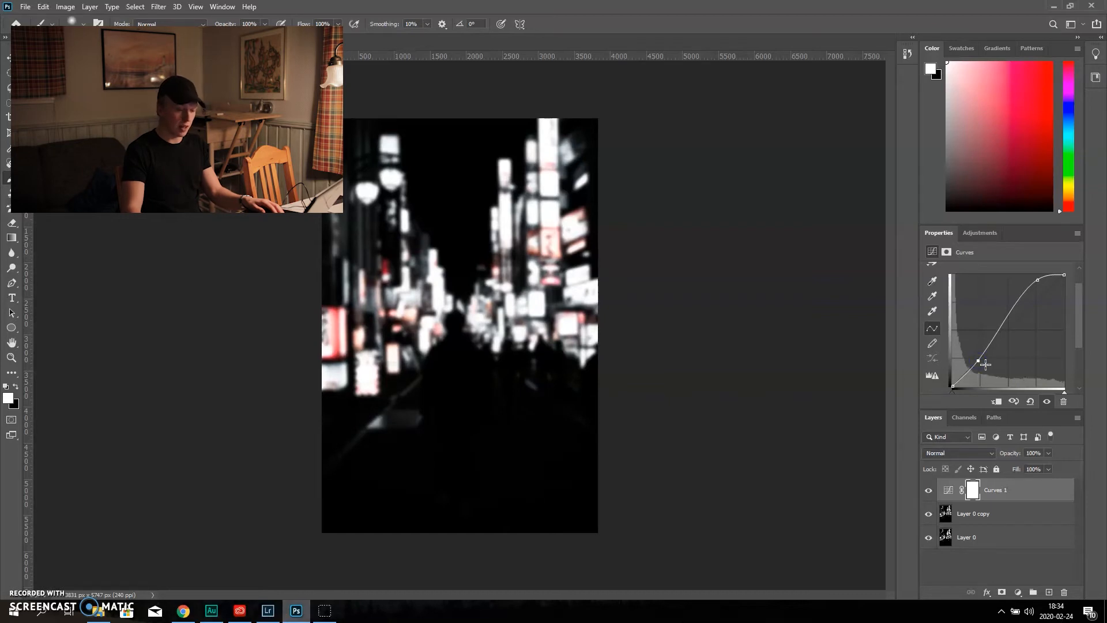
scroll(1081, 321, down, 1)
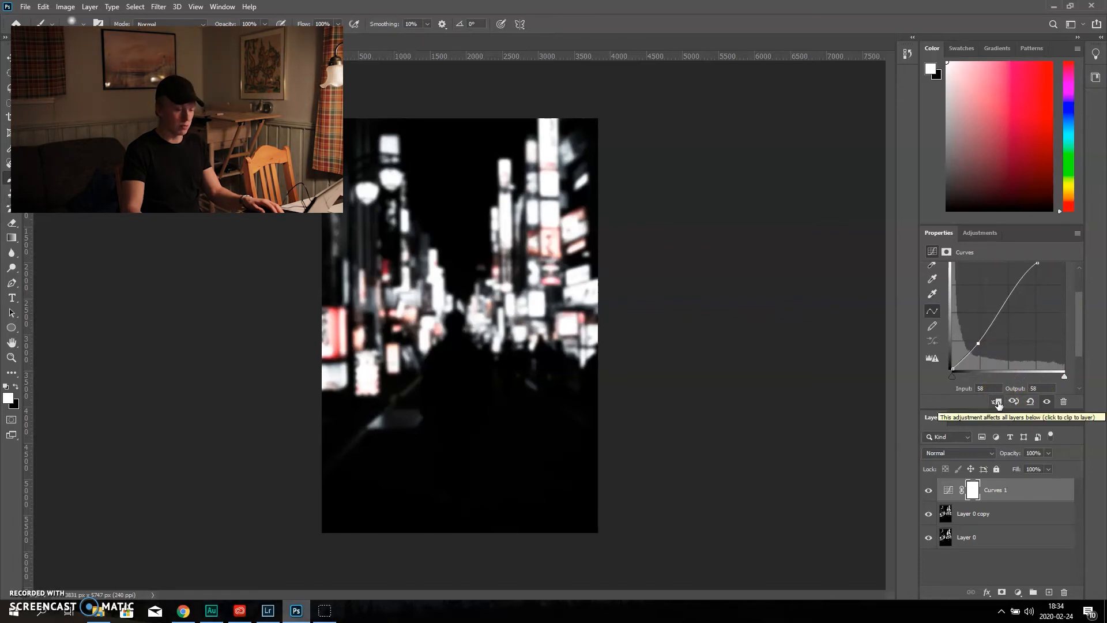
click(997, 403)
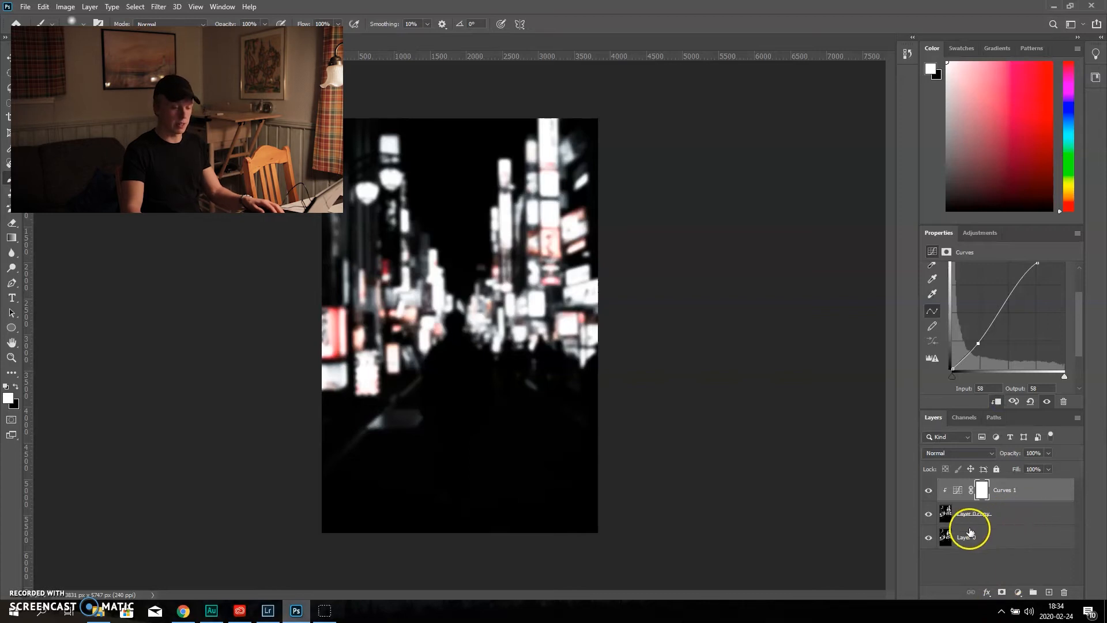
Reduce the fill of the blurred layer copy to 47%.
click(1003, 512)
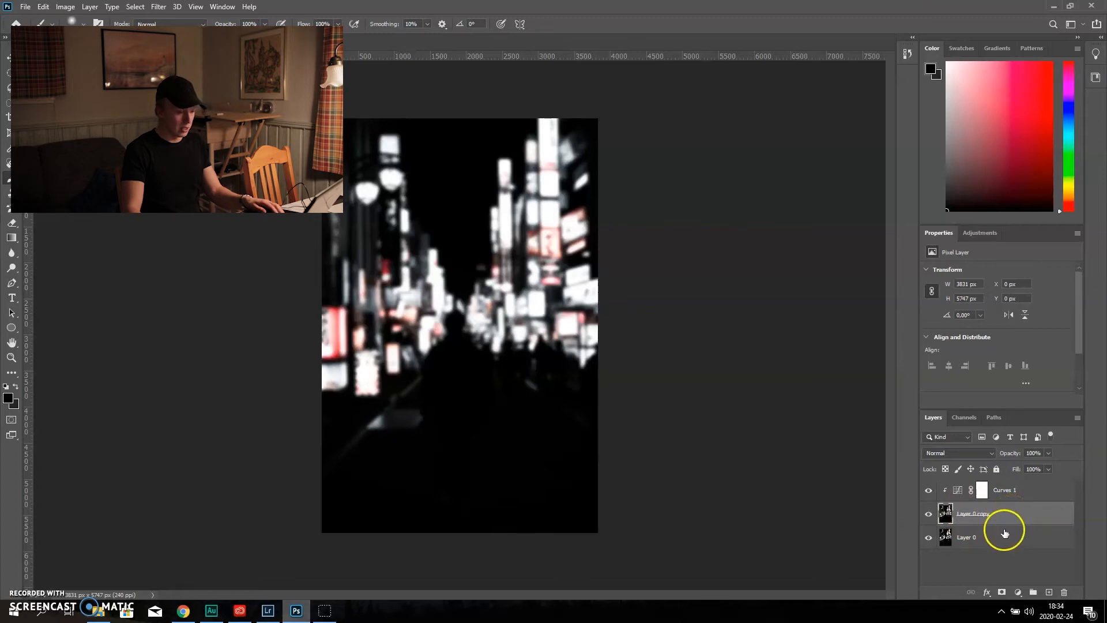
click(1041, 520)
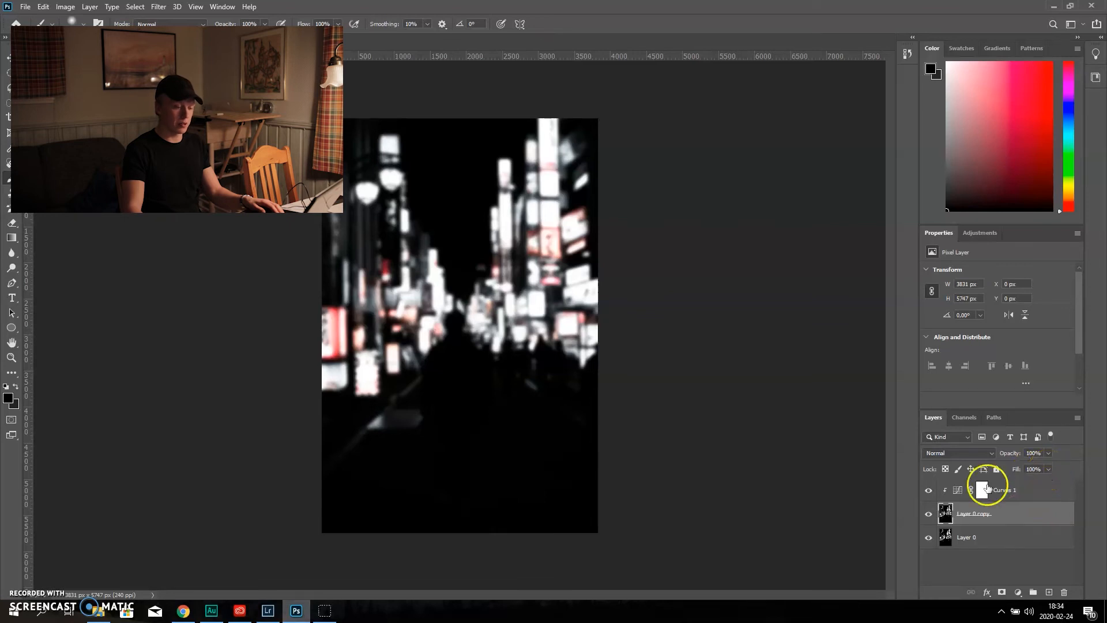
click(1048, 470)
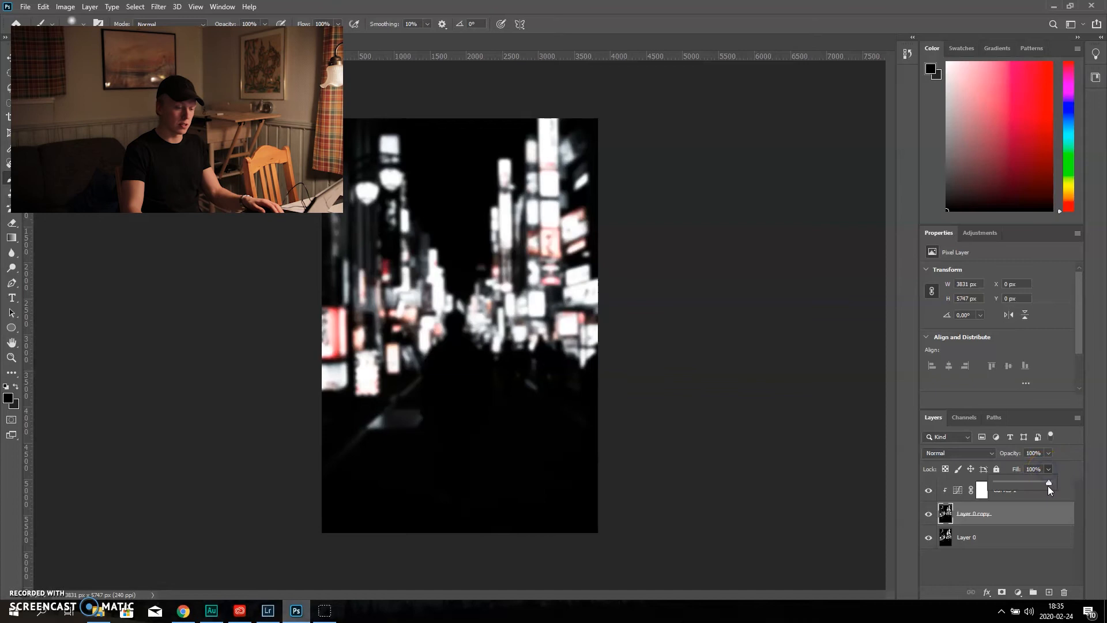
drag(1049, 484, 1023, 489)
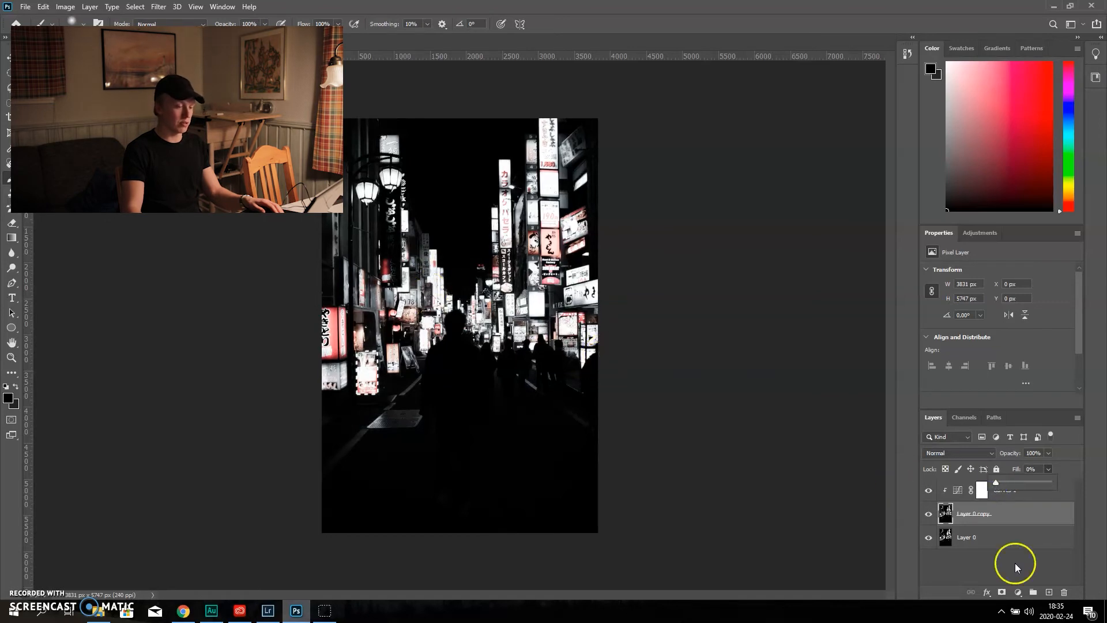
click(1001, 484)
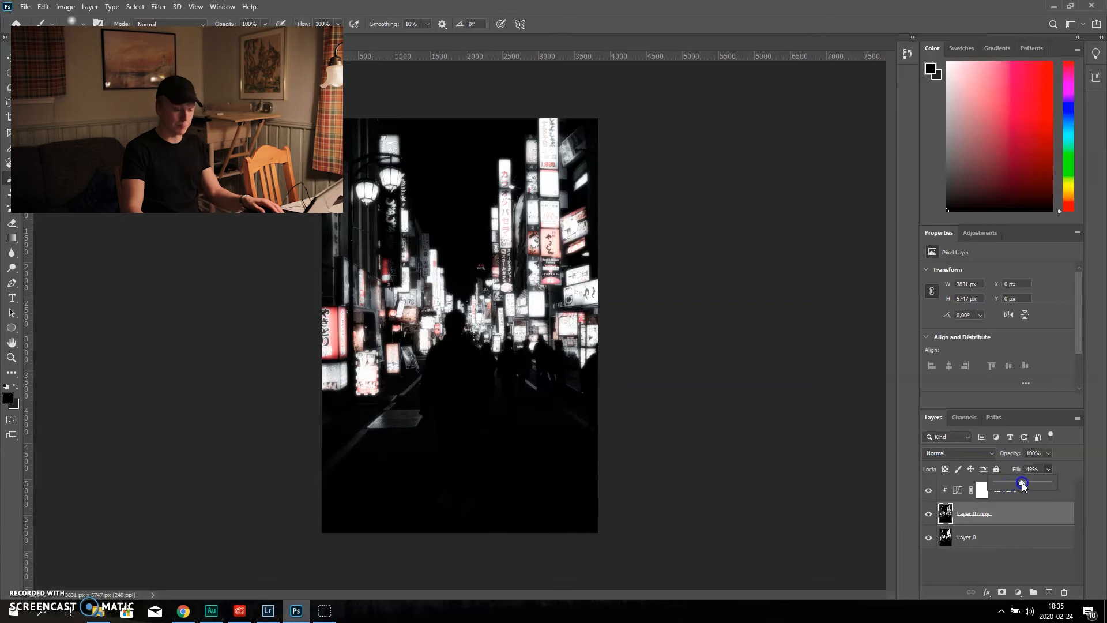
drag(1023, 485, 1021, 485)
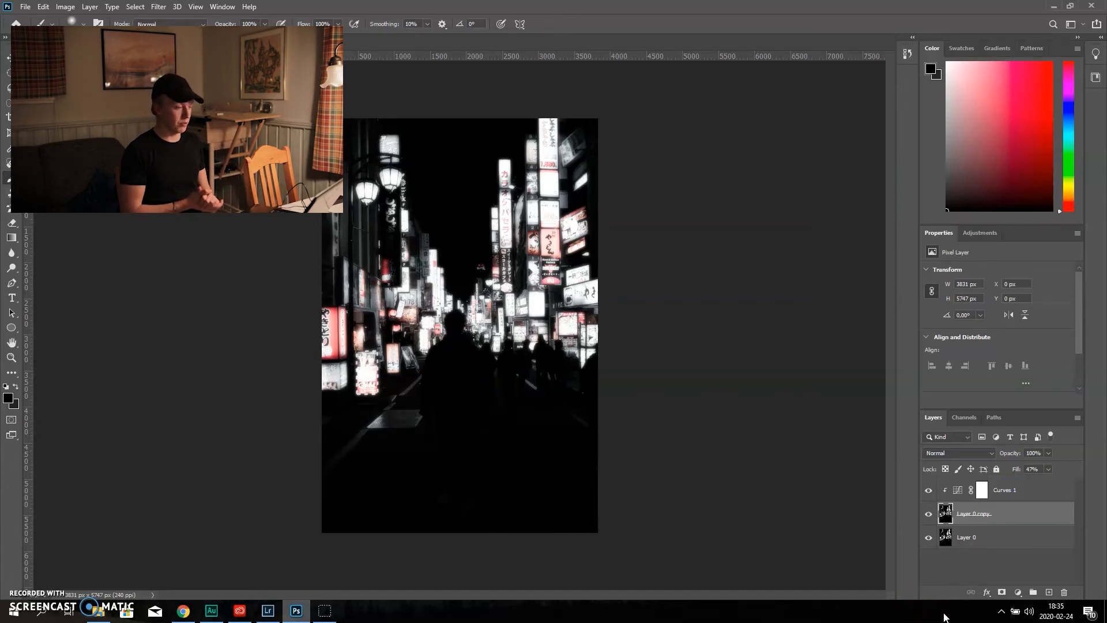
Compare the image with and without the blurred layer copy and add a white layer mask to that copy.
click(929, 515)
click(929, 515)
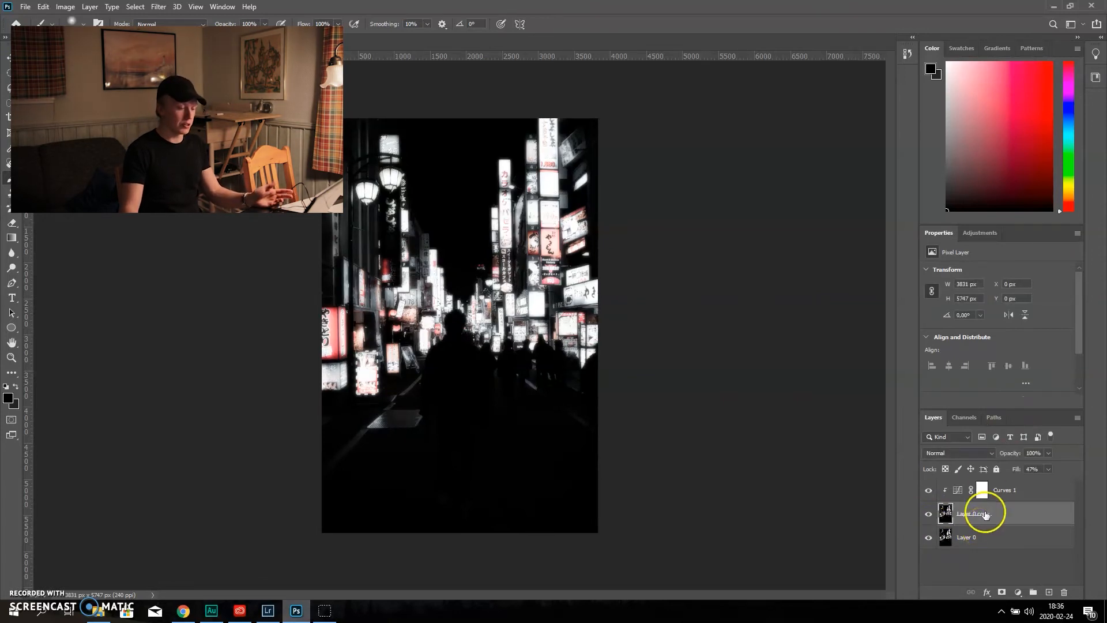
click(1002, 593)
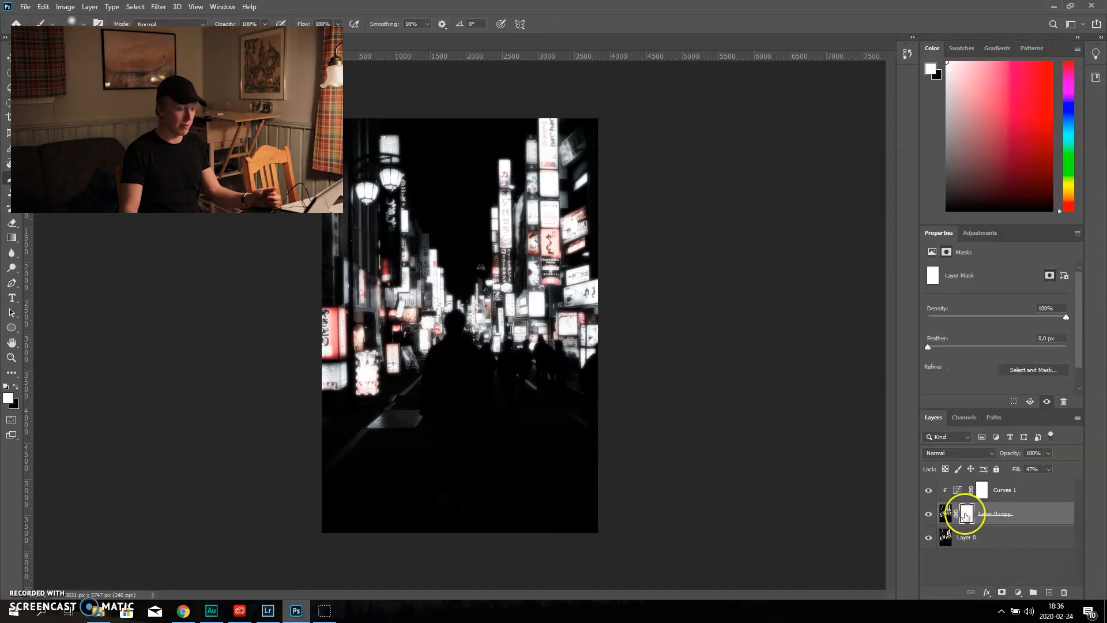
Paint black on the mask with a large soft brush to remove the blur from the street in the foreground.
click(16, 388)
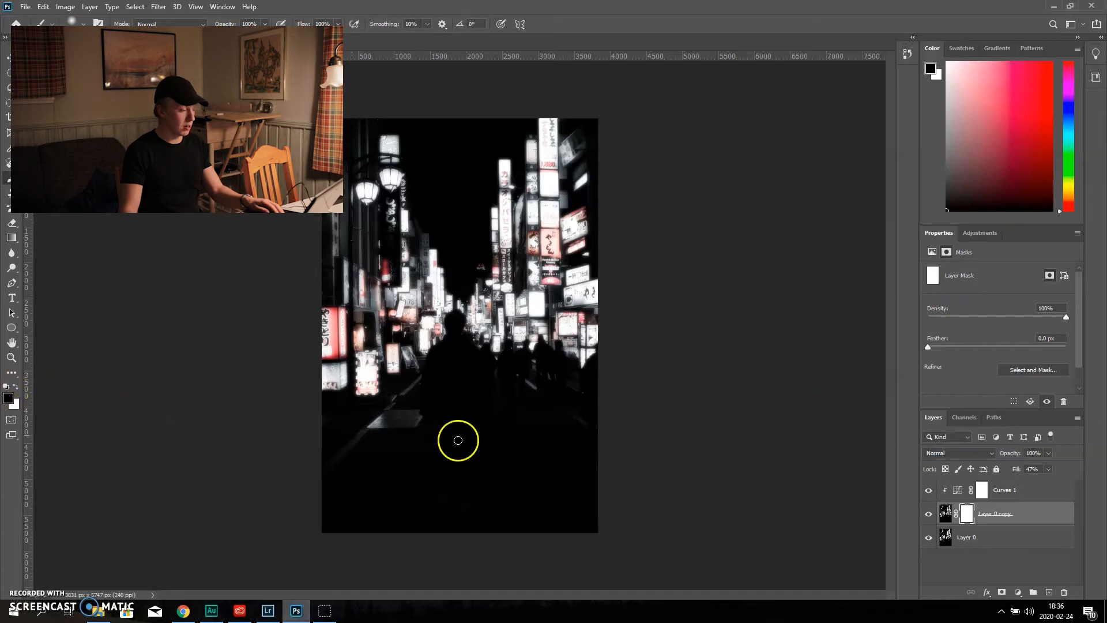
right_click(515, 424)
drag(554, 435, 596, 443)
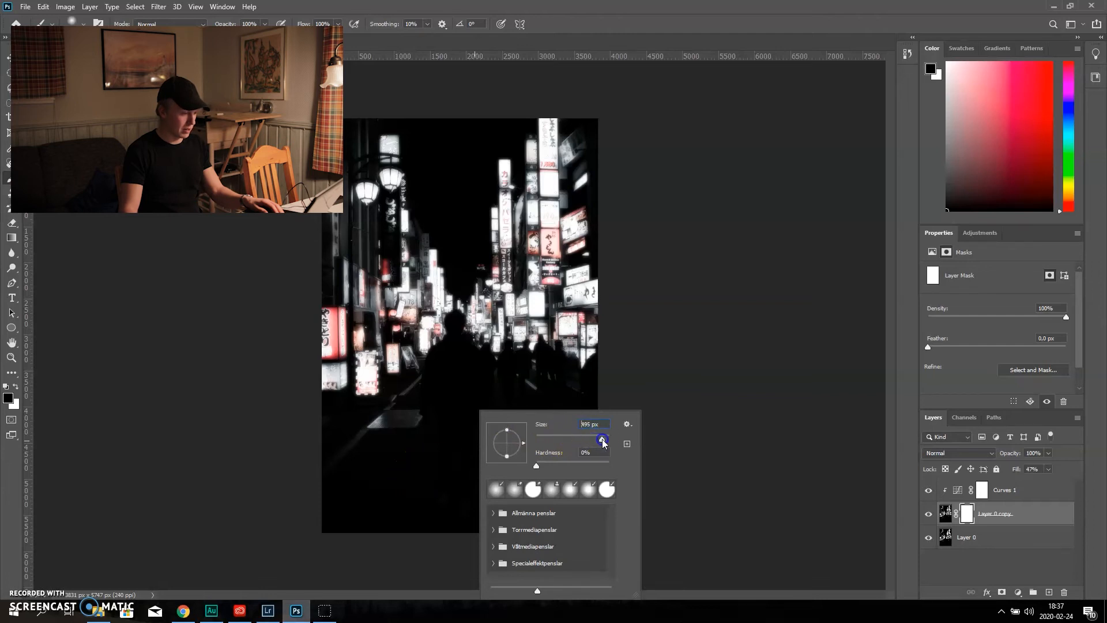
click(399, 479)
drag(378, 426, 368, 399)
mouse_move(368, 398)
mouse_down()
mouse_move(428, 387)
mouse_move(440, 527)
mouse_move(361, 506)
mouse_move(349, 520)
mouse_move(613, 522)
mouse_move(509, 531)
mouse_move(417, 502)
mouse_move(299, 523)
mouse_up()
drag(387, 463, 357, 494)
mouse_move(397, 425)
mouse_down()
mouse_move(477, 452)
mouse_move(479, 512)
mouse_move(498, 494)
mouse_up()
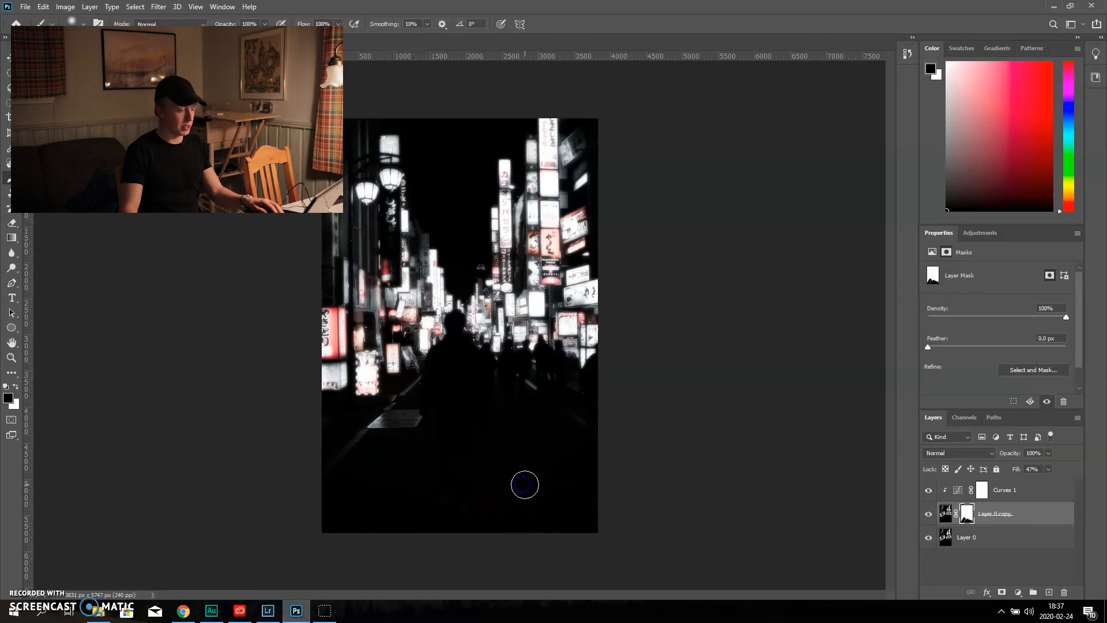
Adjust the brush size and mask the blur off the rest of the road and the lower part of the central figure.
right_click(524, 484)
drag(645, 440, 638, 442)
mouse_move(457, 469)
mouse_down()
mouse_move(520, 458)
mouse_move(520, 422)
mouse_move(486, 403)
mouse_move(558, 436)
mouse_move(495, 394)
mouse_move(513, 410)
mouse_move(562, 412)
mouse_move(509, 451)
mouse_move(383, 475)
mouse_up()
drag(474, 399, 502, 421)
Reduce the brush to about 180 px and mask the blur off the metal ground plate and the central figure's body.
right_click(481, 472)
drag(588, 441, 588, 442)
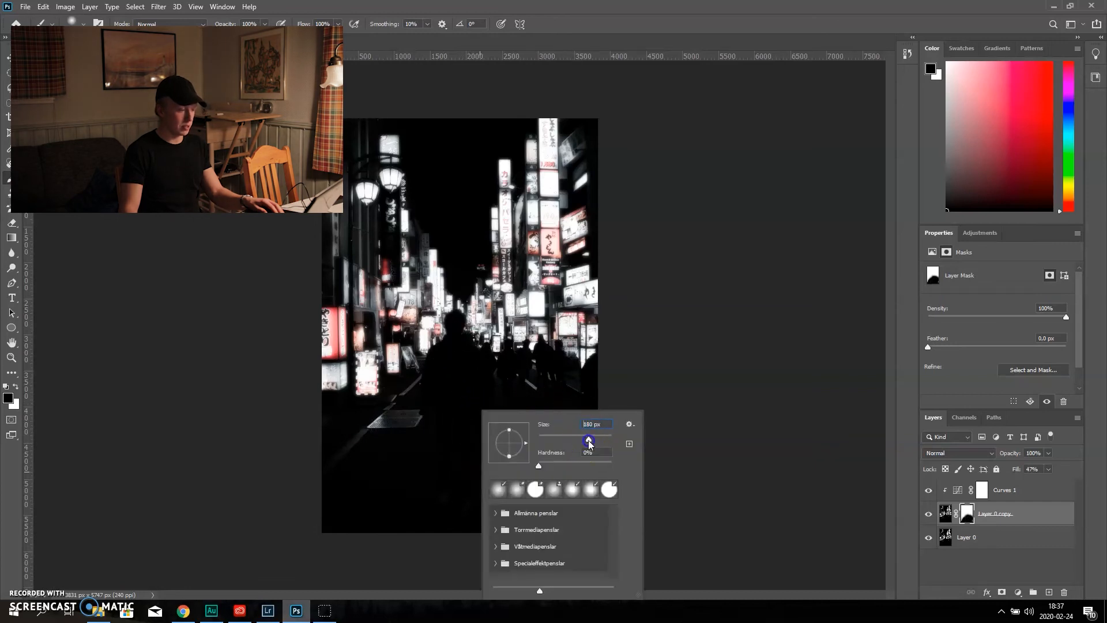
click(456, 405)
click(416, 408)
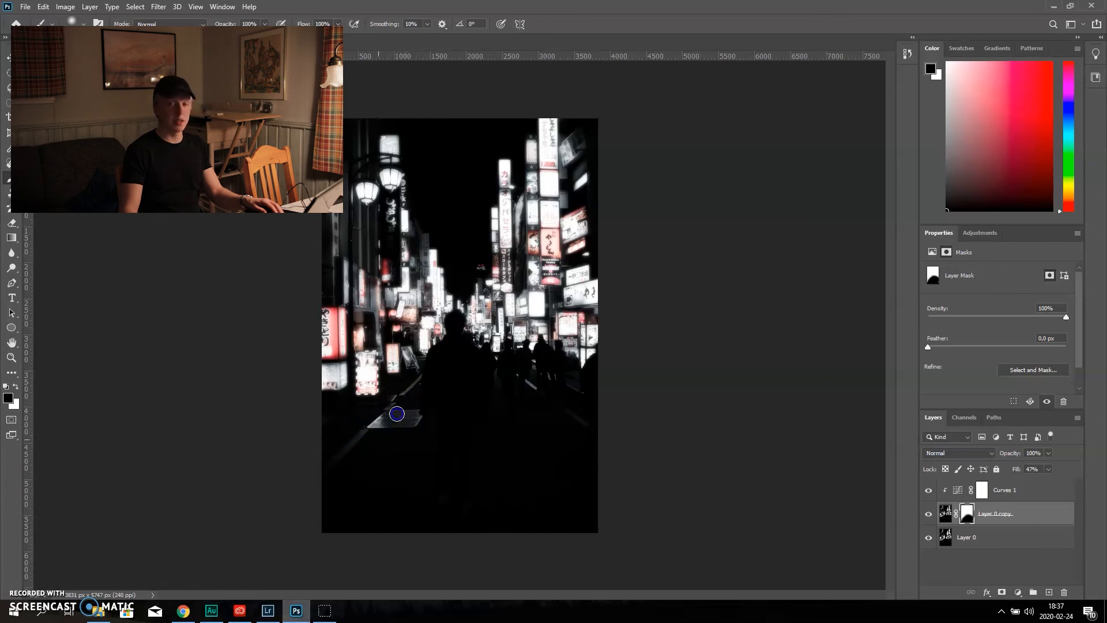
click(432, 423)
mouse_move(432, 423)
mouse_down()
mouse_move(451, 317)
mouse_move(465, 339)
mouse_move(443, 353)
mouse_up()
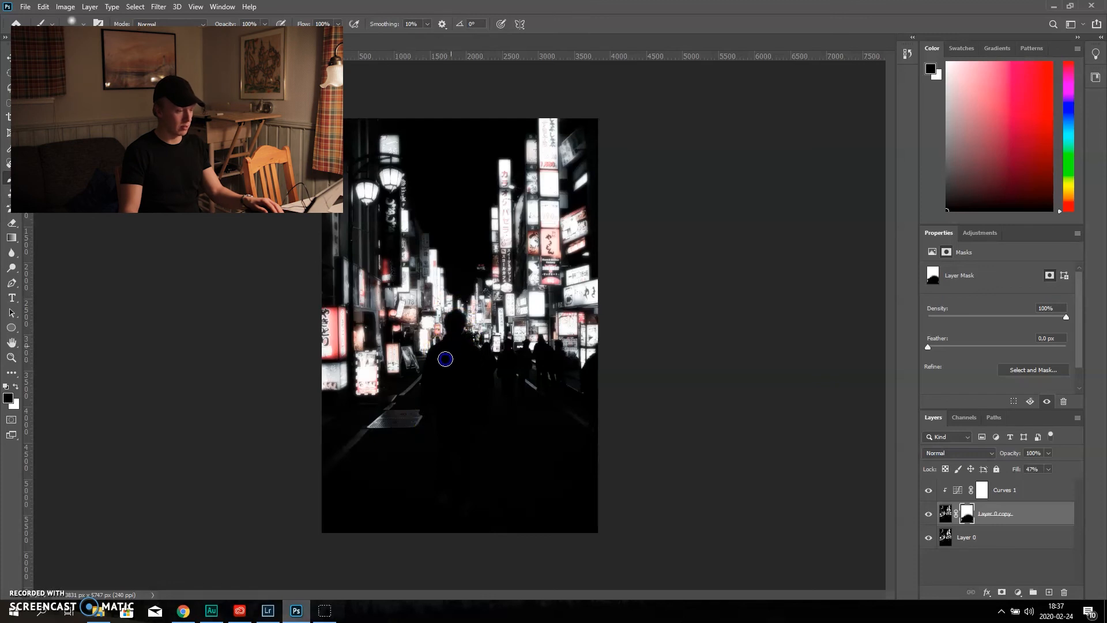
Refine the mask in black over the central figure's shoulders and the silhouetted pedestrians beside it.
key(z)
click(454, 346)
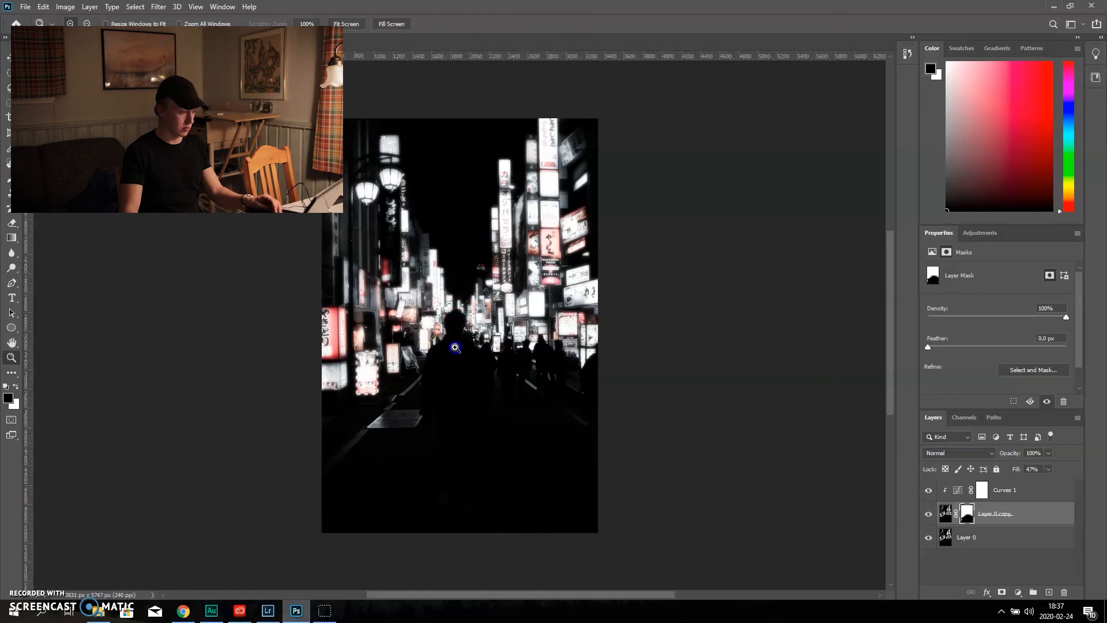
click(448, 342)
click(448, 341)
key(b)
click(445, 362)
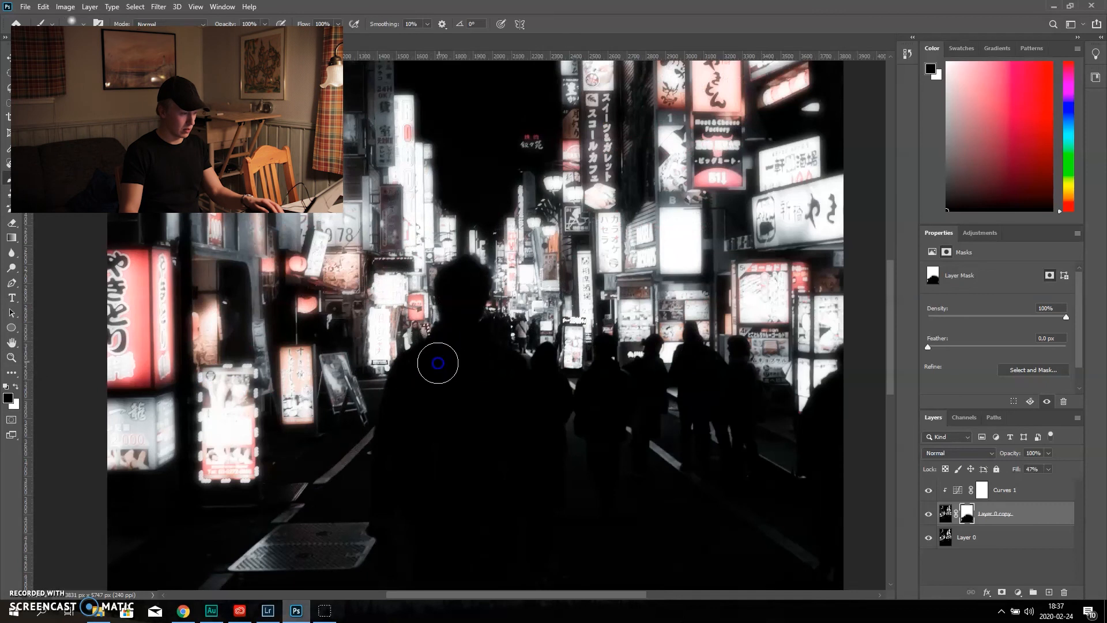
mouse_move(469, 346)
mouse_down()
mouse_move(462, 278)
mouse_move(492, 342)
mouse_move(460, 313)
mouse_move(458, 289)
mouse_move(471, 280)
mouse_move(461, 279)
mouse_move(450, 348)
mouse_move(410, 401)
mouse_up()
drag(556, 451, 585, 465)
drag(598, 361, 548, 394)
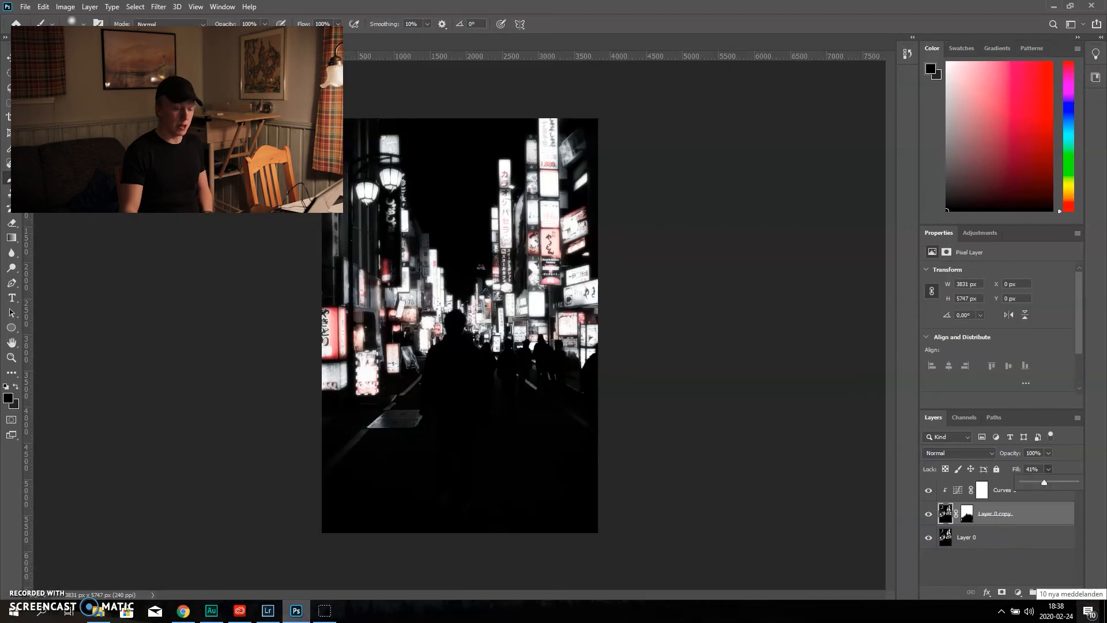
Set the fill of the blurred layer copy to 41%.
click(1053, 545)
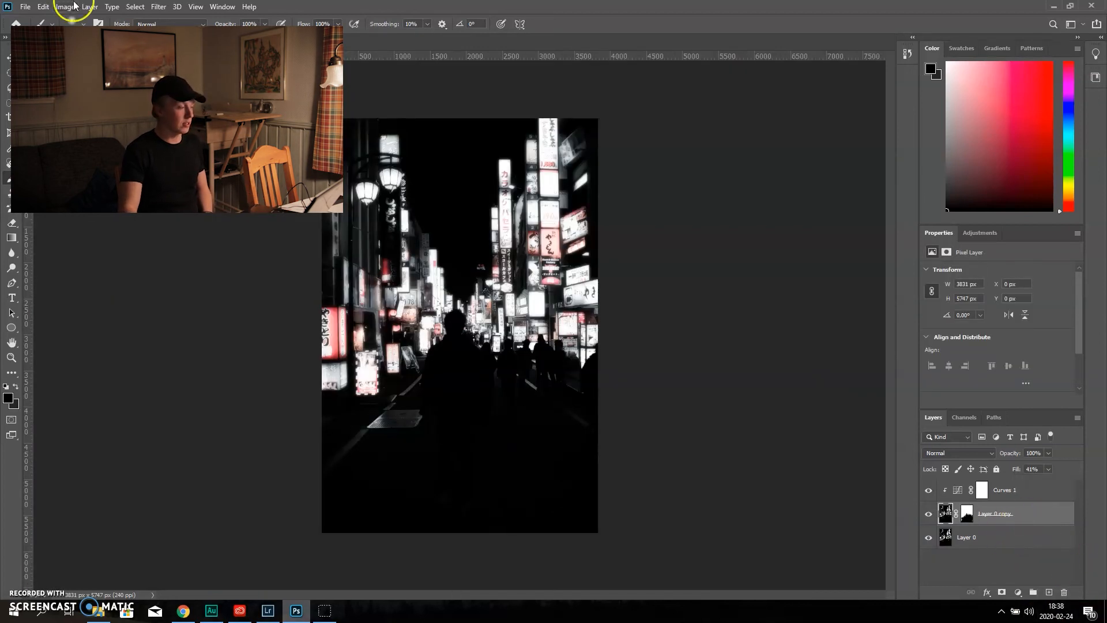
click(25, 8)
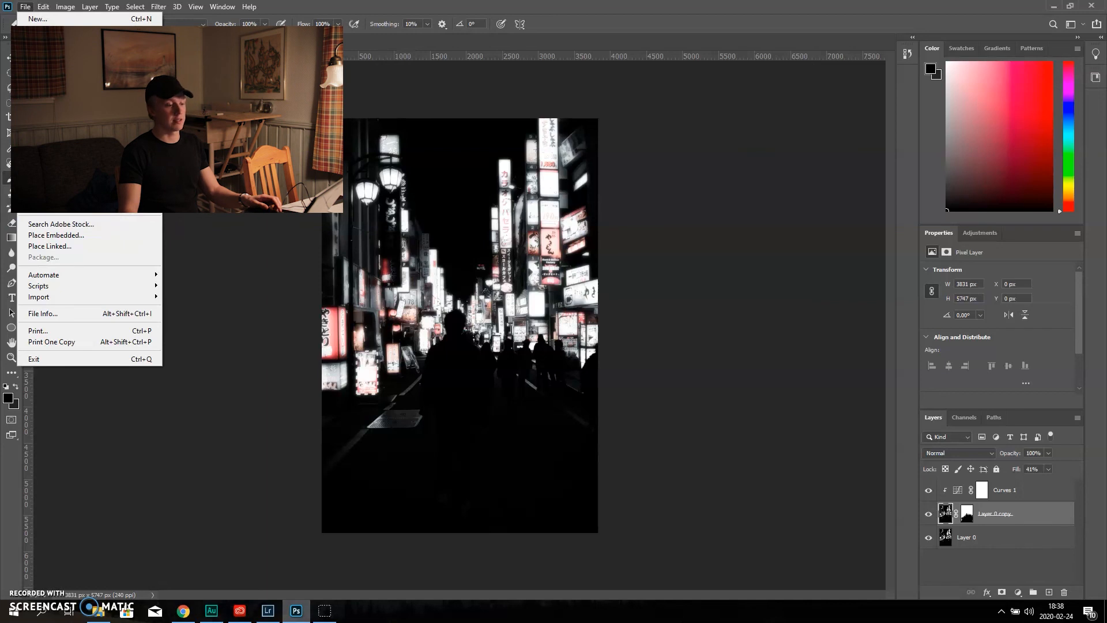
click(709, 300)
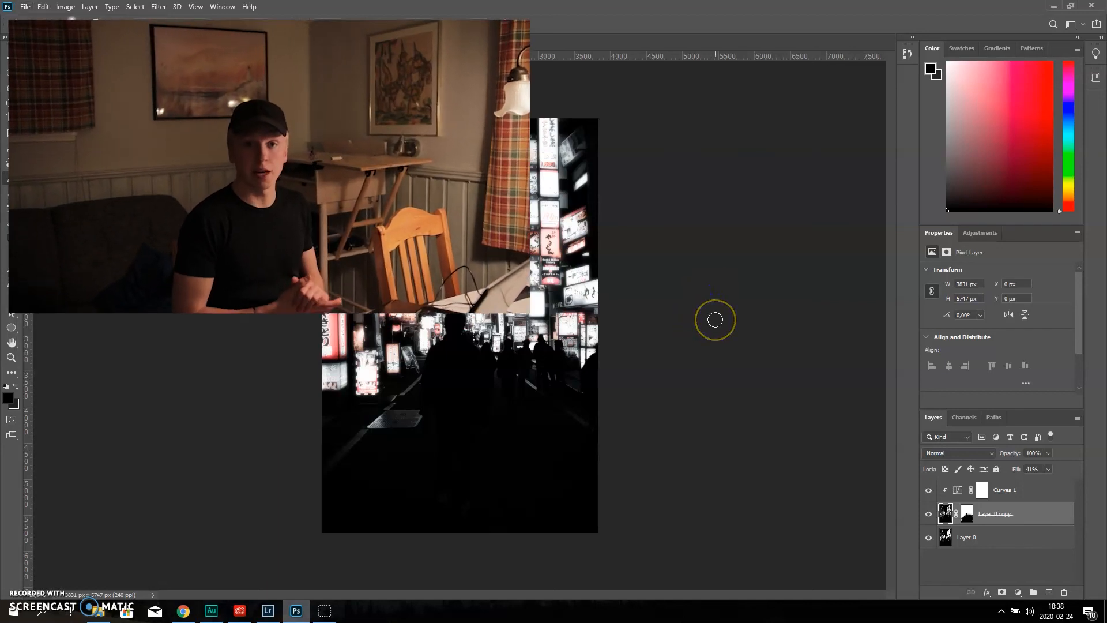